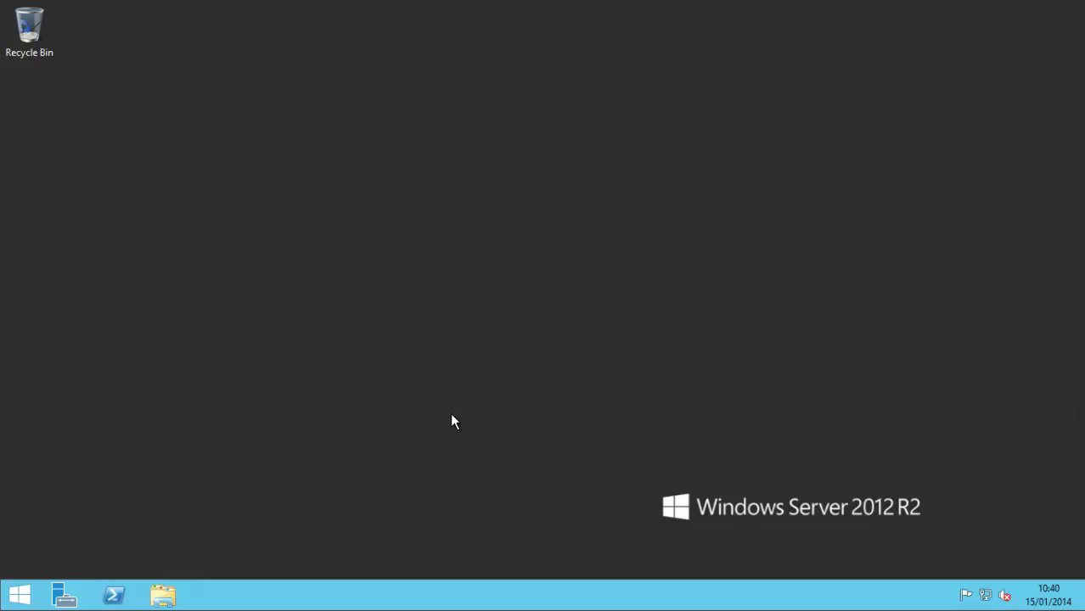
# Step: Run SQL Server setup from the SQLFULL_ENU DVD drive (D:), then minimize Explorer
pyautogui.click(163, 596)
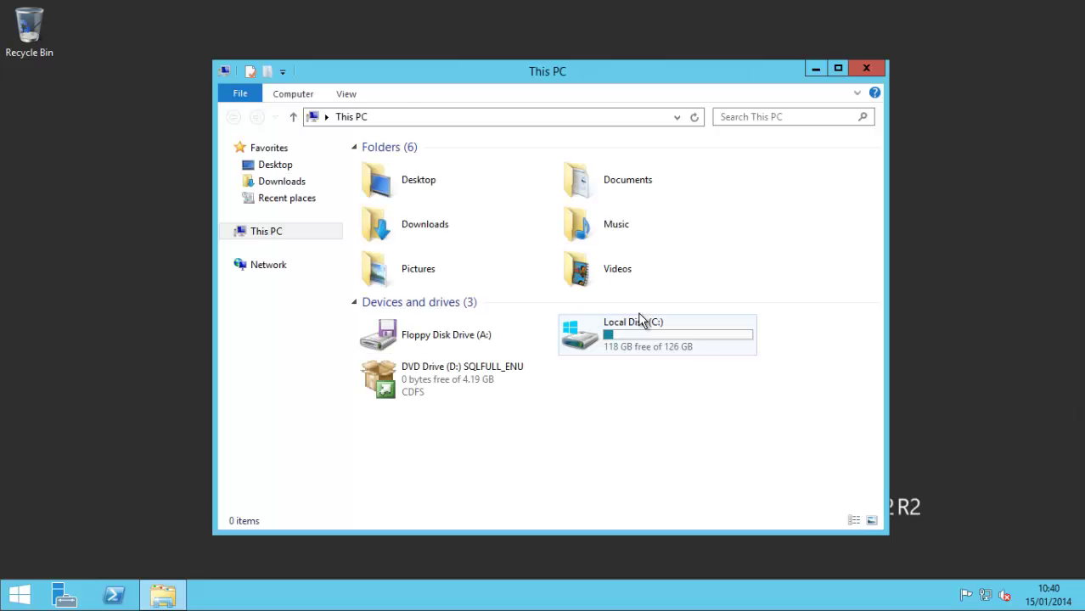
pyautogui.click(638, 316)
pyautogui.click(443, 372)
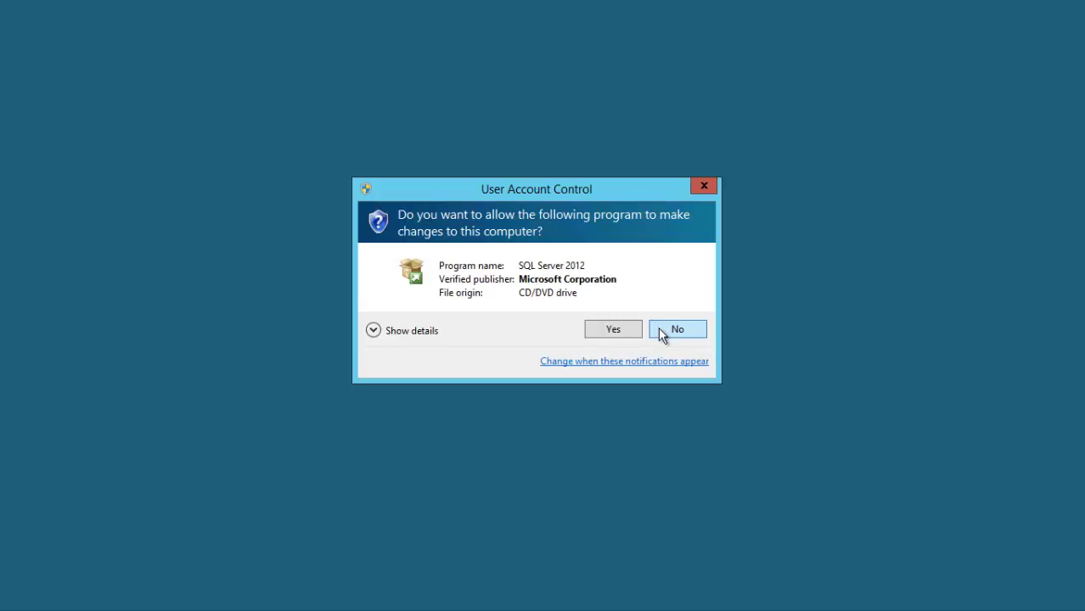
pyautogui.click(663, 330)
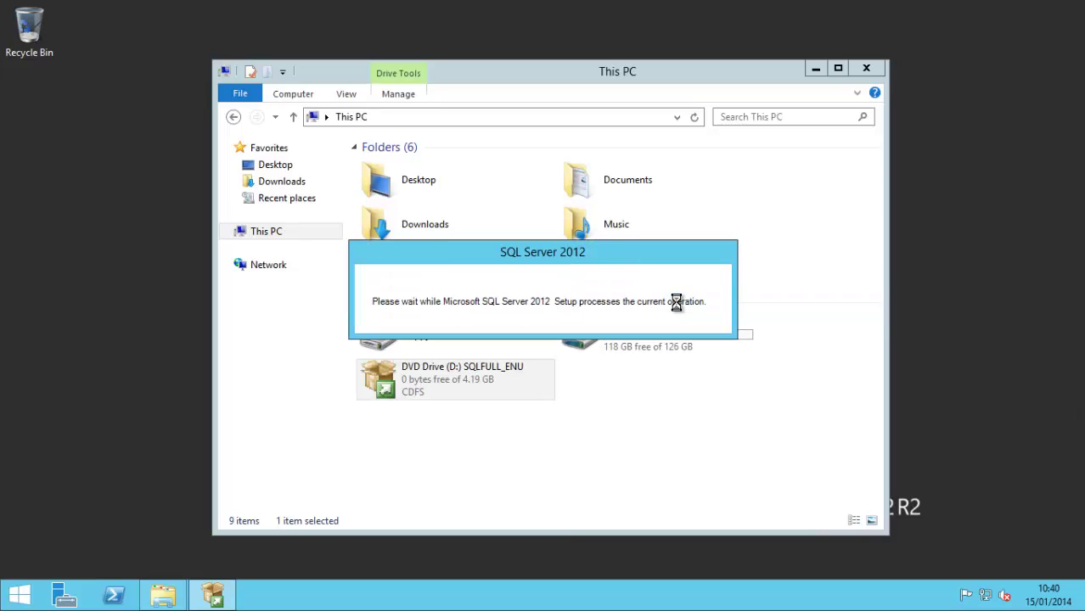
pyautogui.click(816, 68)
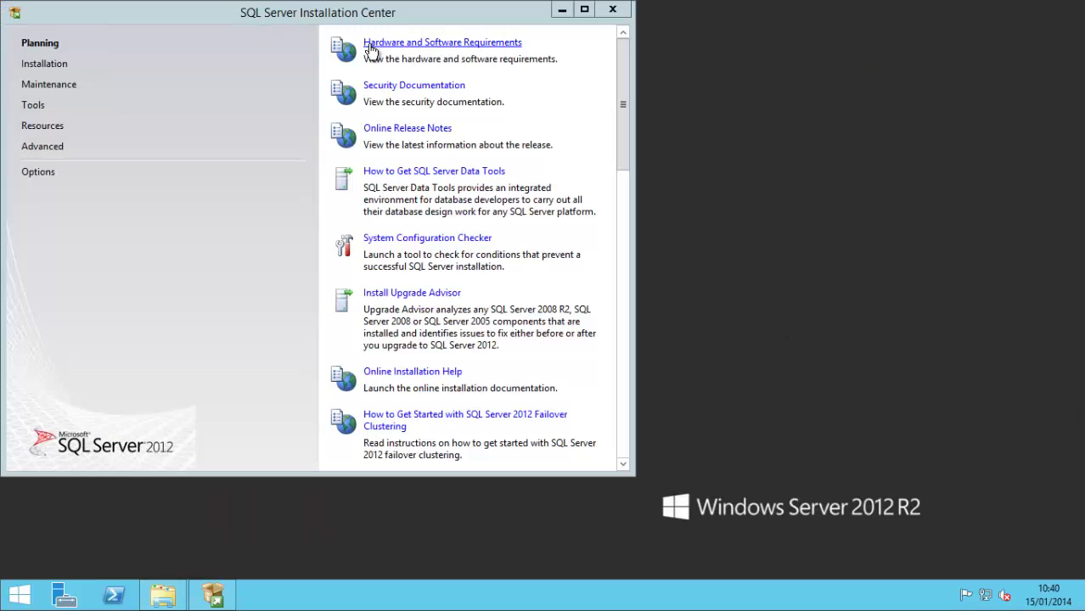
# Step: Choose 'New SQL Server stand-alone installation' under Installation and minimize the Installation Center
pyautogui.click(66, 67)
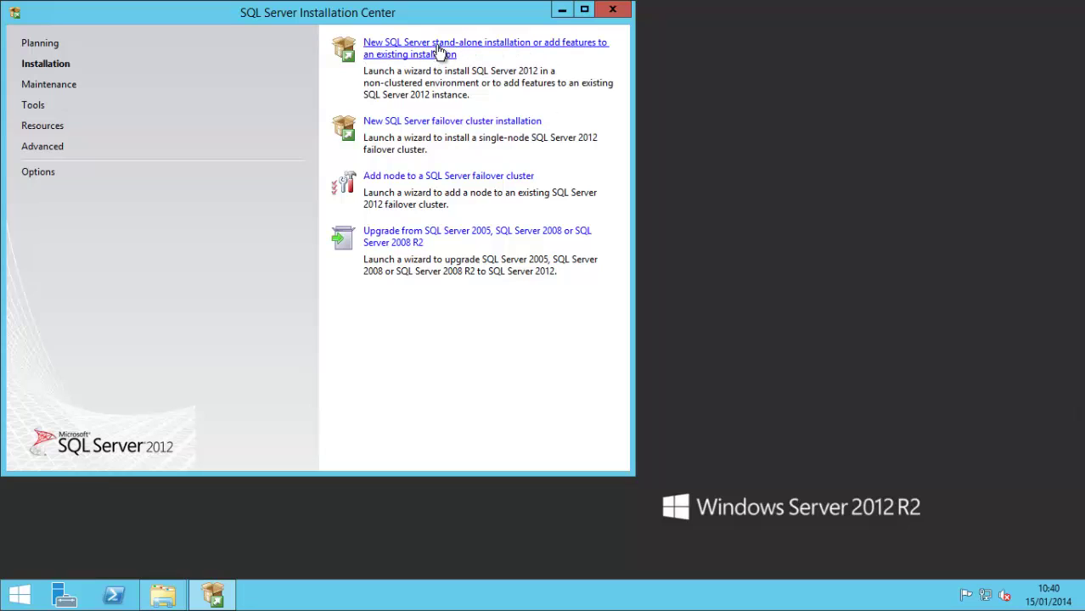
pyautogui.click(436, 50)
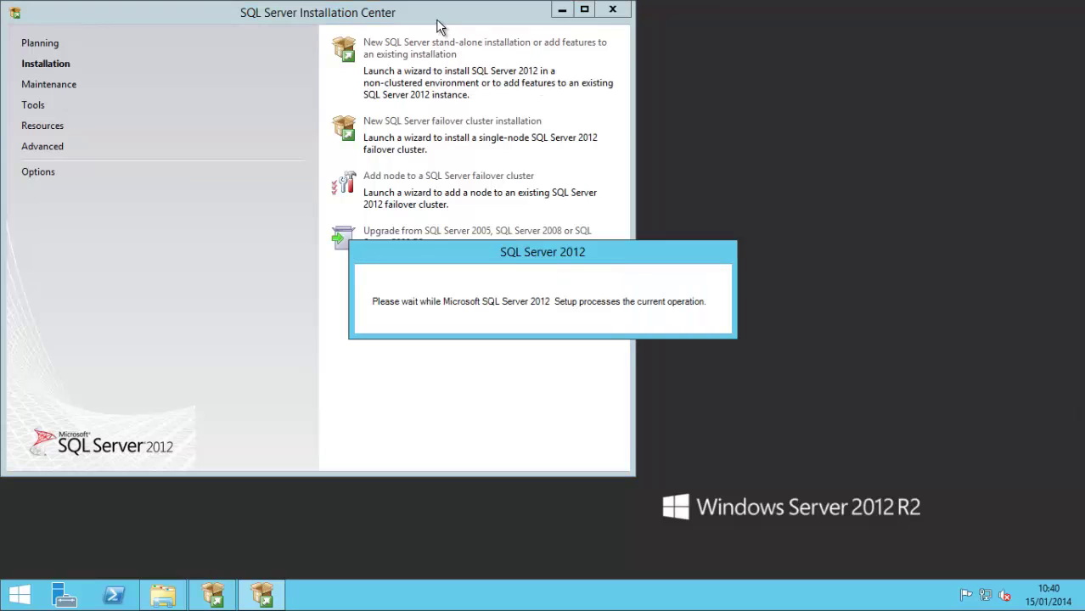
pyautogui.click(561, 10)
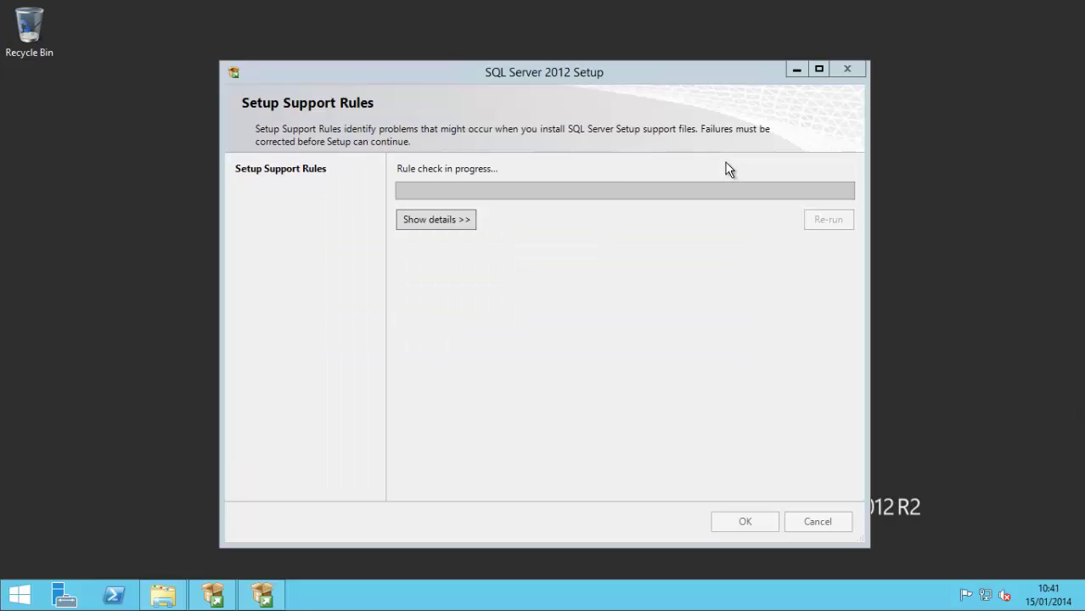
# Step: Confirm the support rules, skip the product key, accept the license terms, and include product updates
pyautogui.click(750, 524)
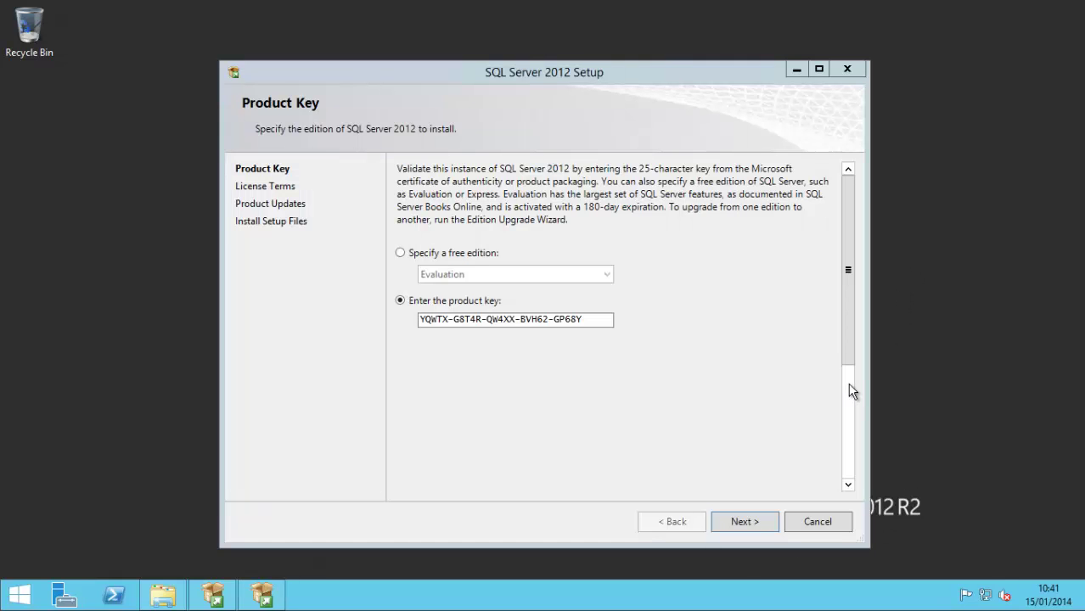
pyautogui.click(747, 520)
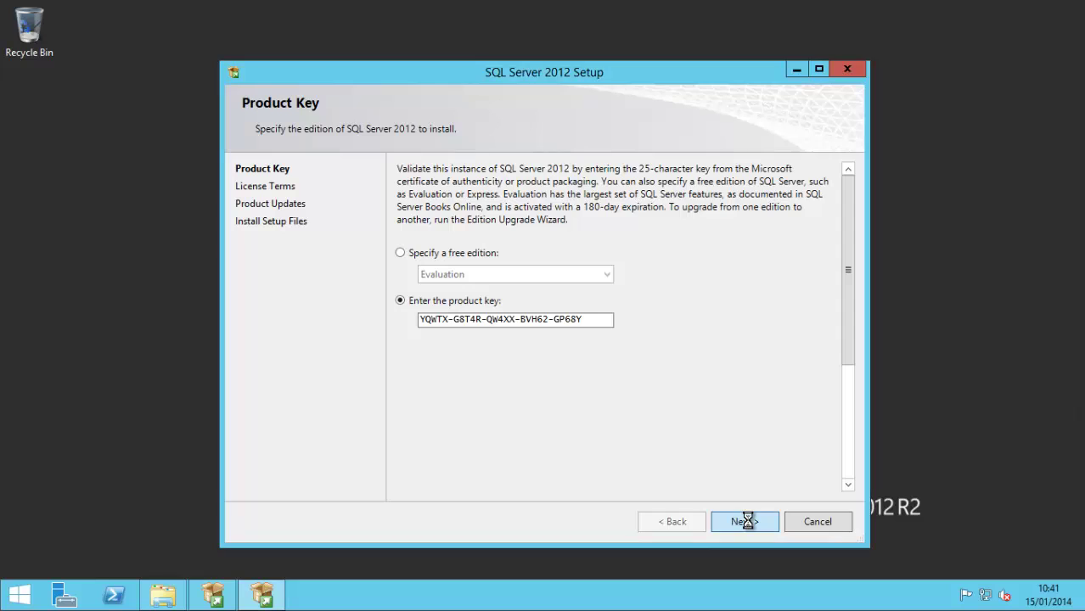
pyautogui.click(476, 410)
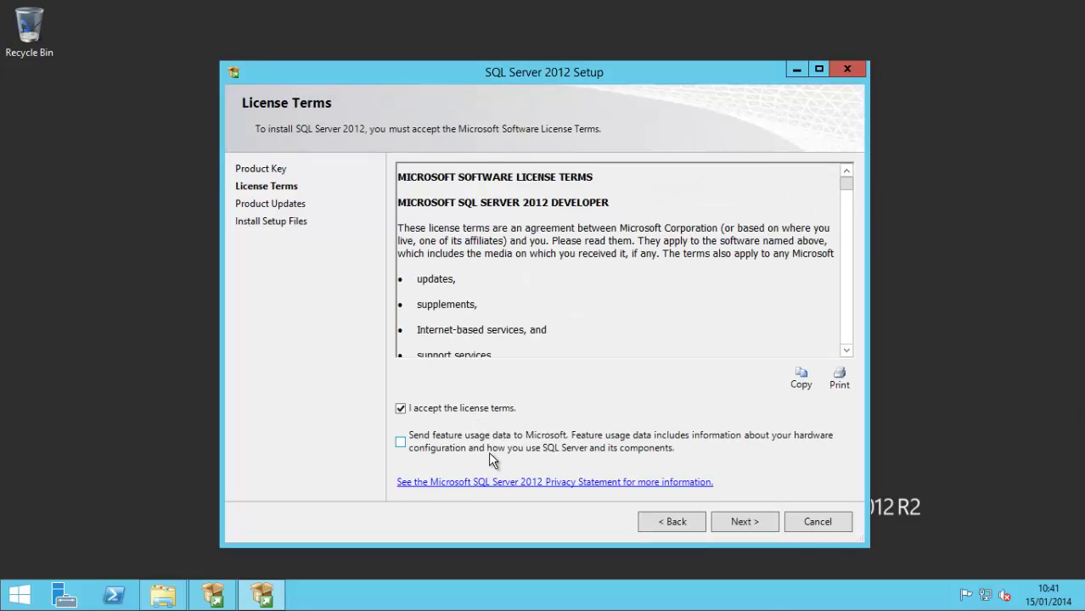
pyautogui.click(748, 525)
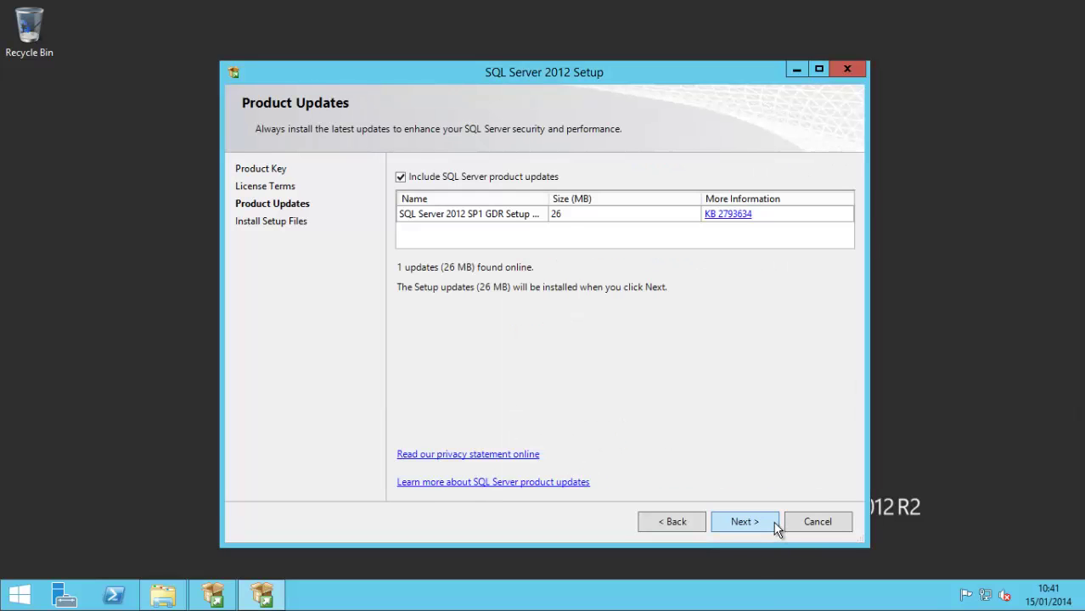
pyautogui.click(775, 523)
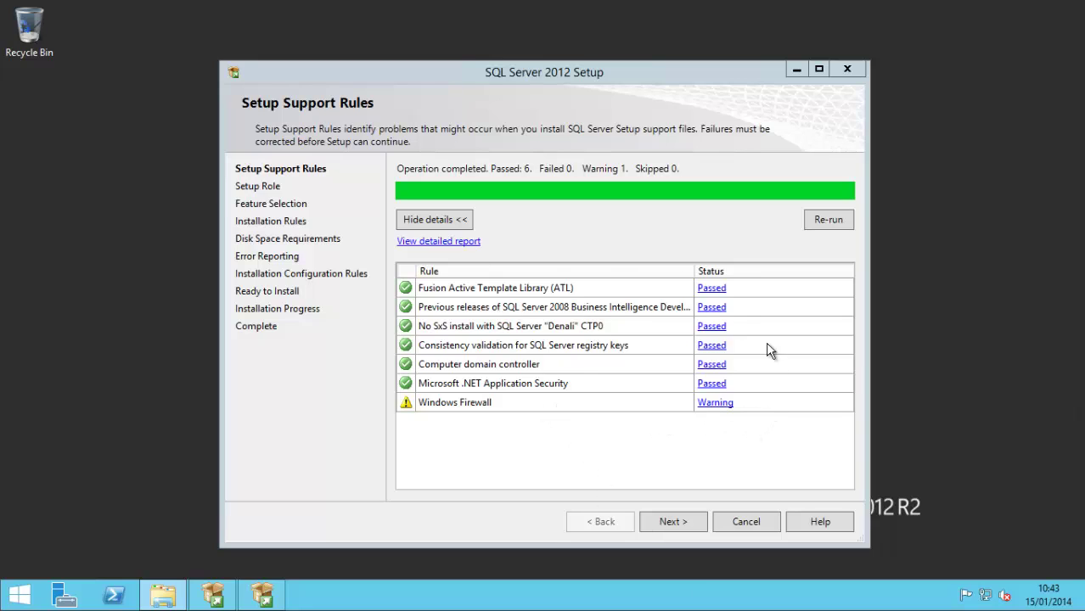
# Step: Pass Setup Support Rules and keep the 'SQL Server Feature Installation' setup role
pyautogui.click(682, 523)
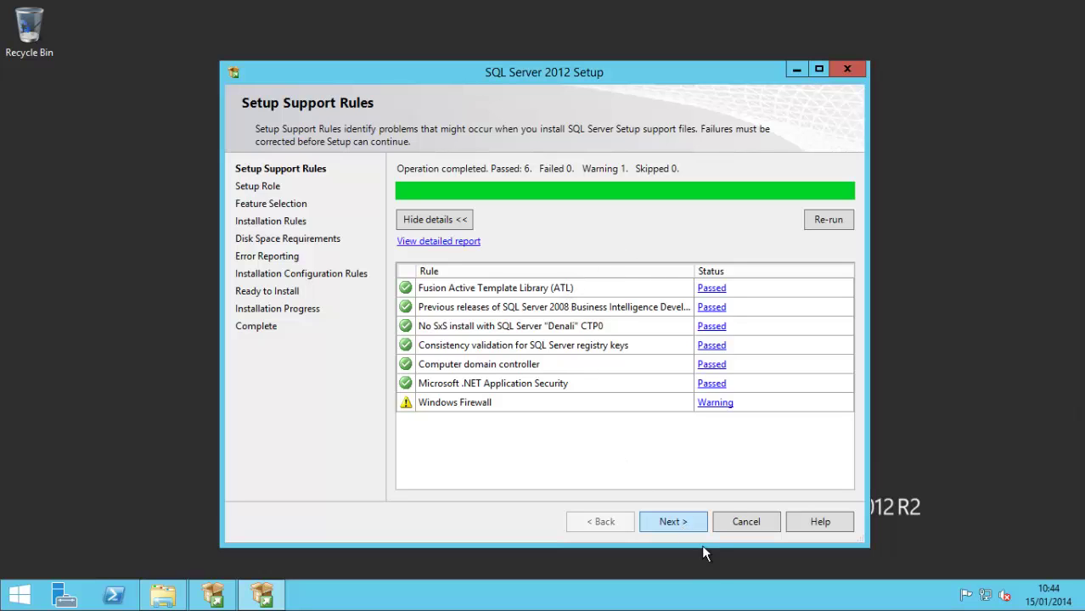
pyautogui.click(685, 518)
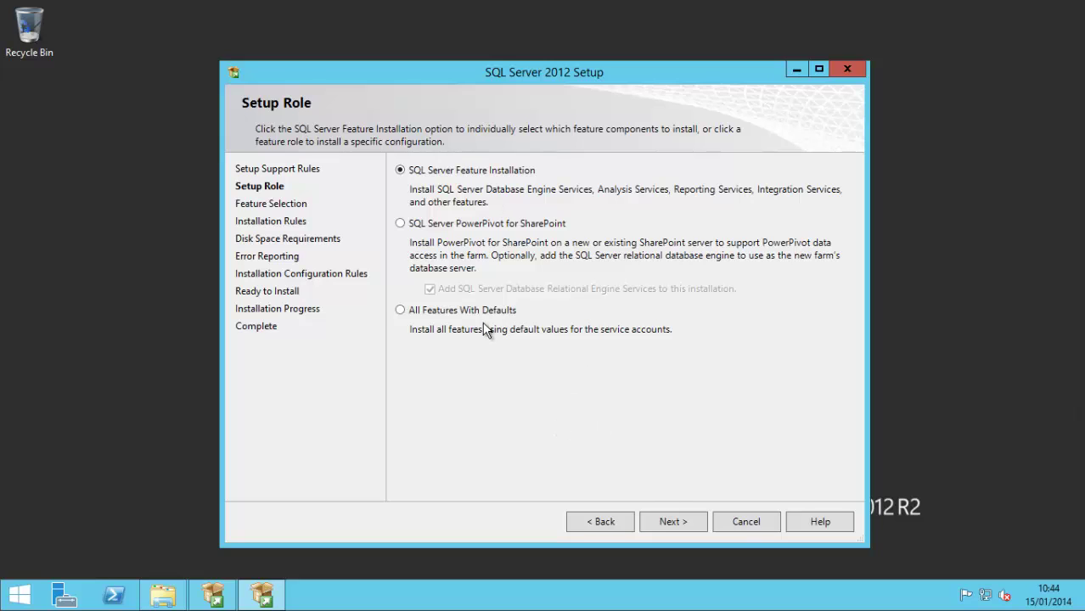
pyautogui.click(689, 521)
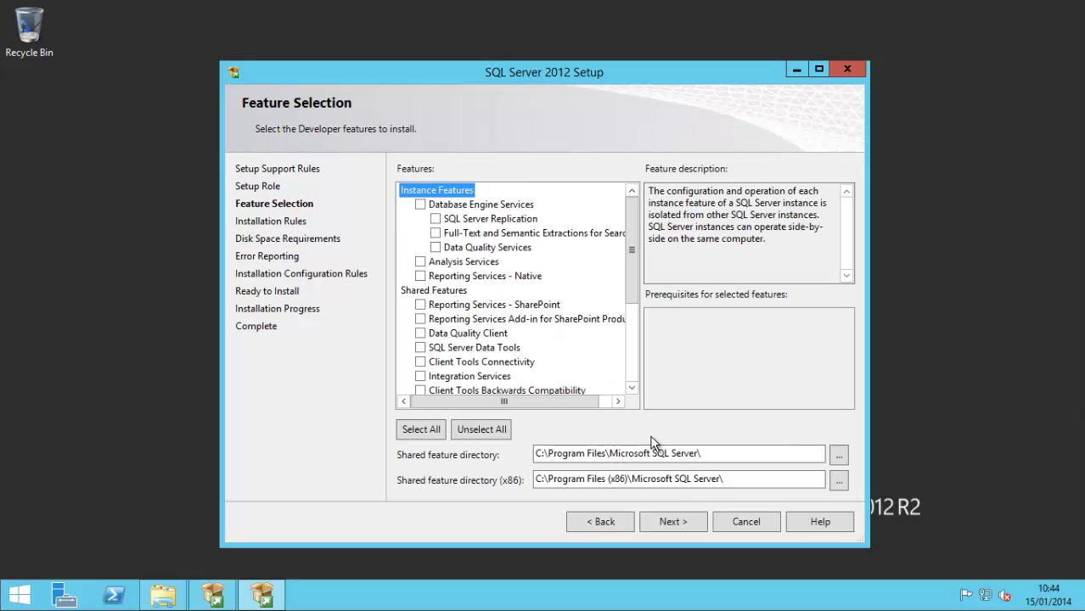
# Step: Tick Database Engine, Full-Text extractions, Analysis Services, Reporting Services - Native and Management Tools
pyautogui.click(421, 204)
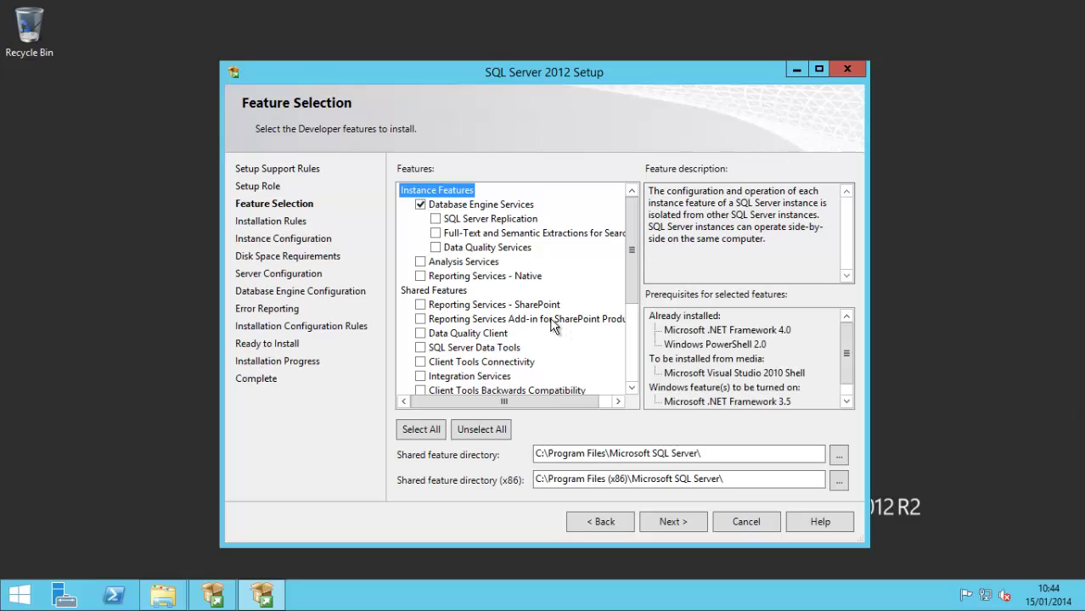
pyautogui.click(435, 233)
pyautogui.click(420, 263)
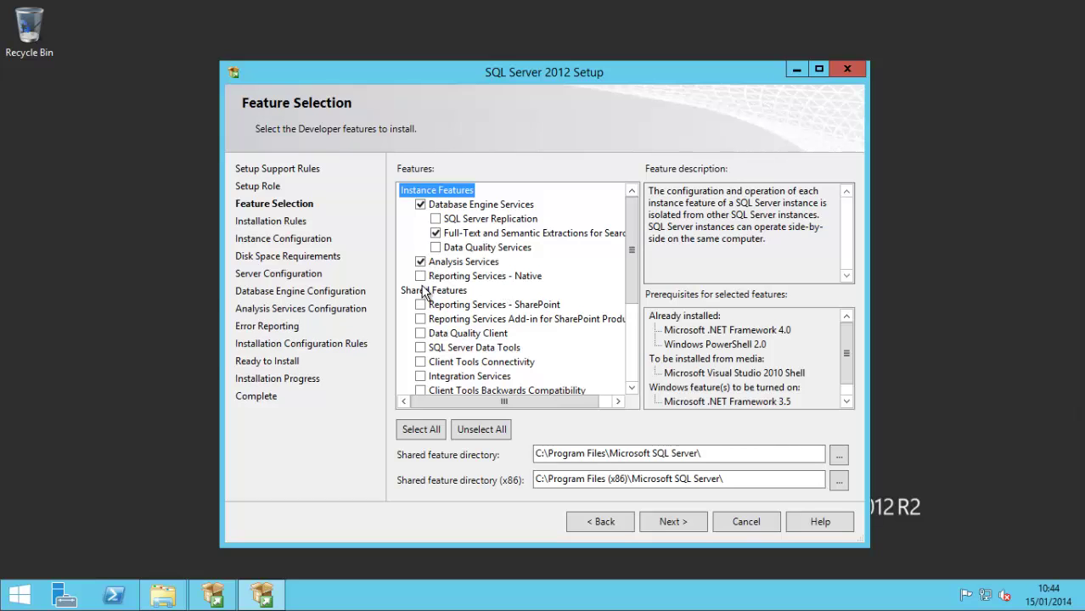
pyautogui.click(420, 276)
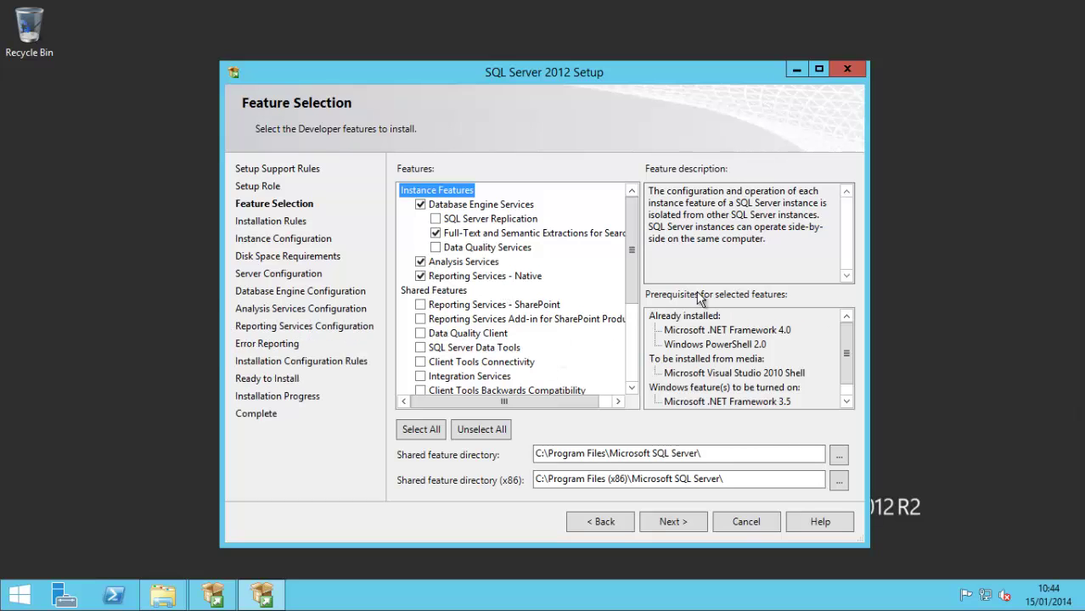
pyautogui.moveTo(632, 269); pyautogui.dragTo(642, 309)
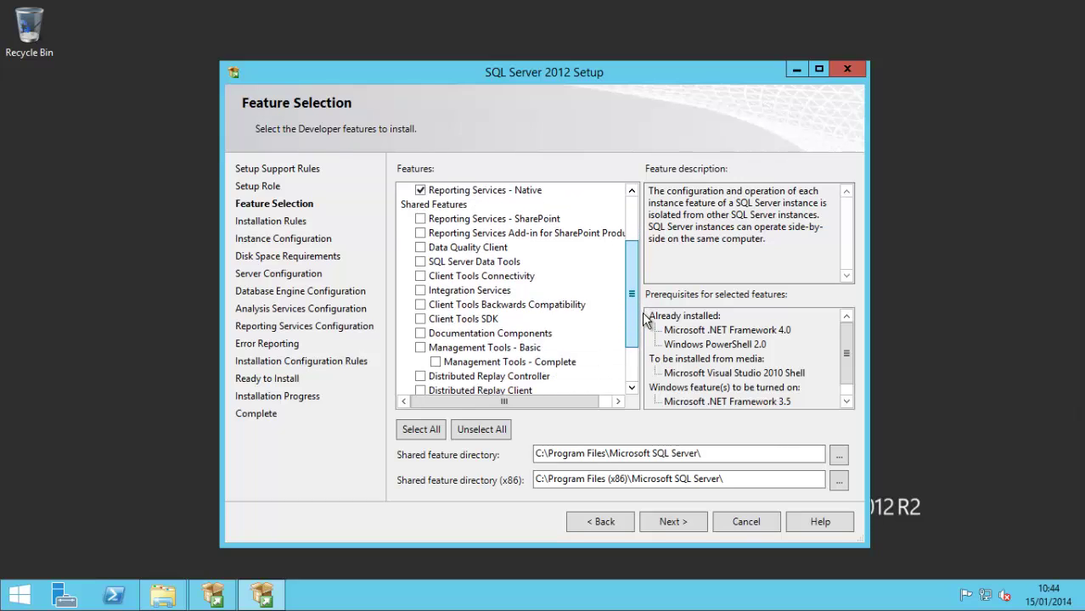
pyautogui.click(420, 349)
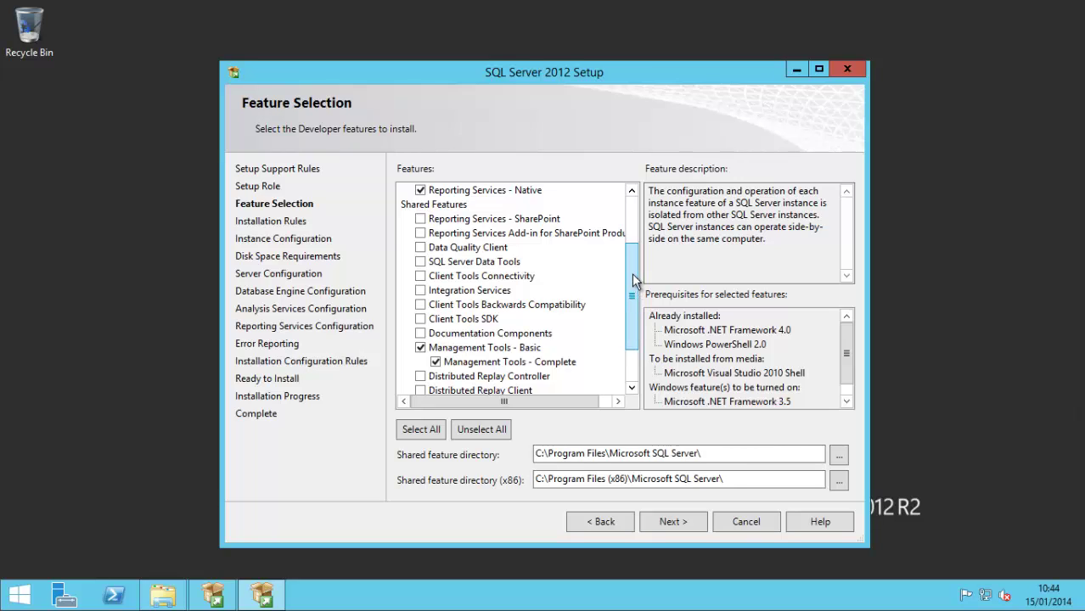
pyautogui.scroll(-2, 638, 289)
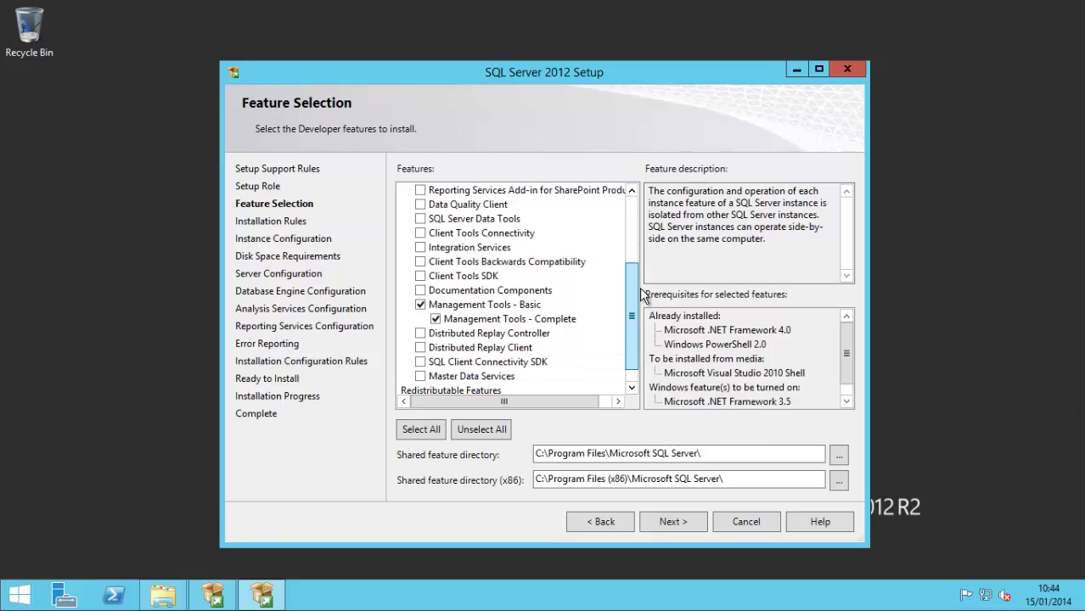
pyautogui.scroll(3, 638, 293)
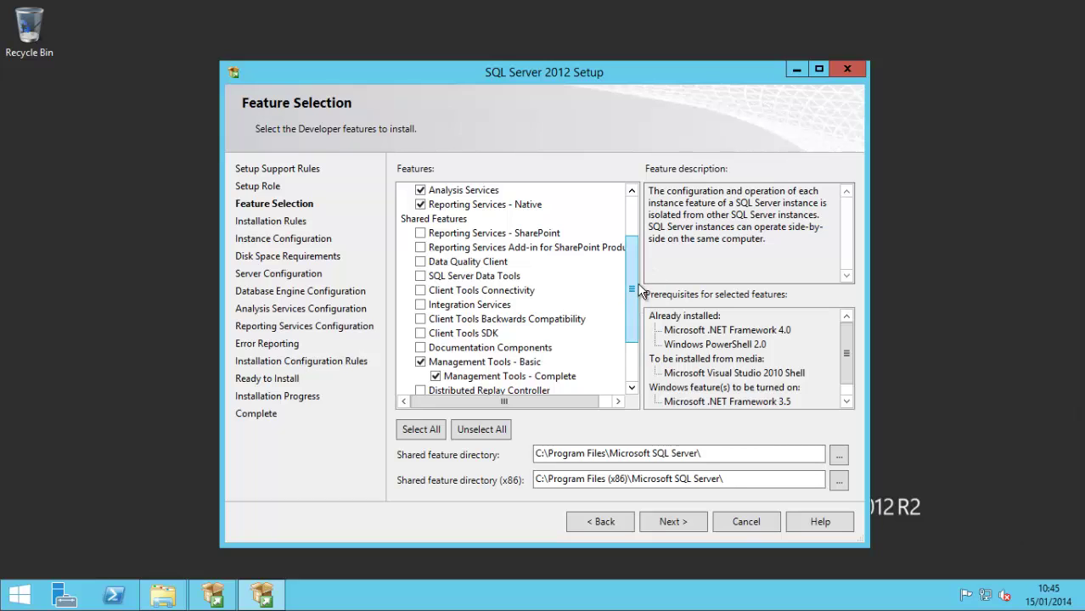
pyautogui.scroll(2, 635, 241)
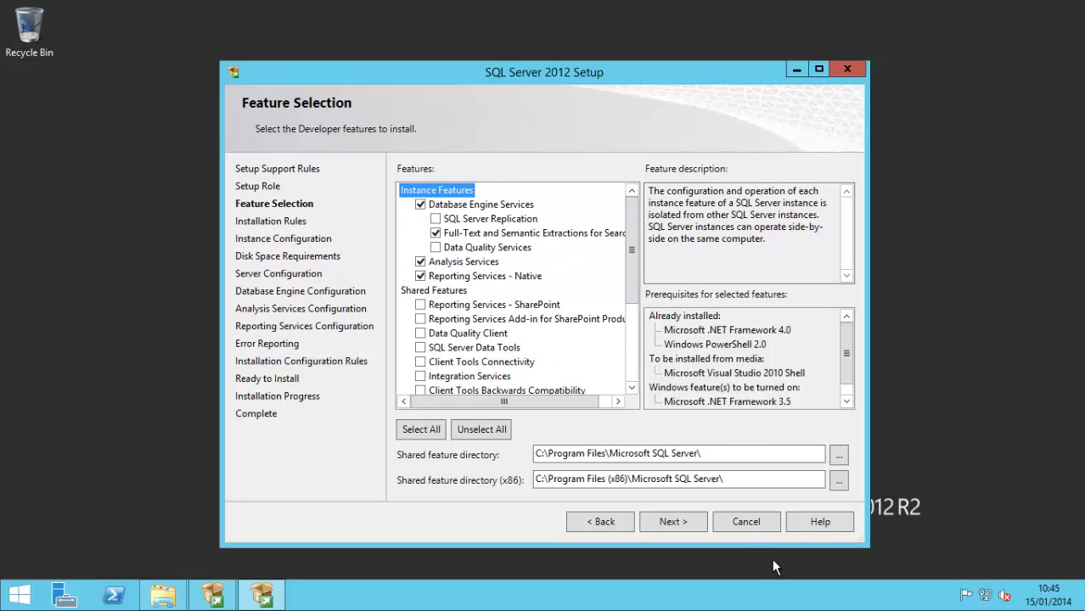
pyautogui.click(675, 521)
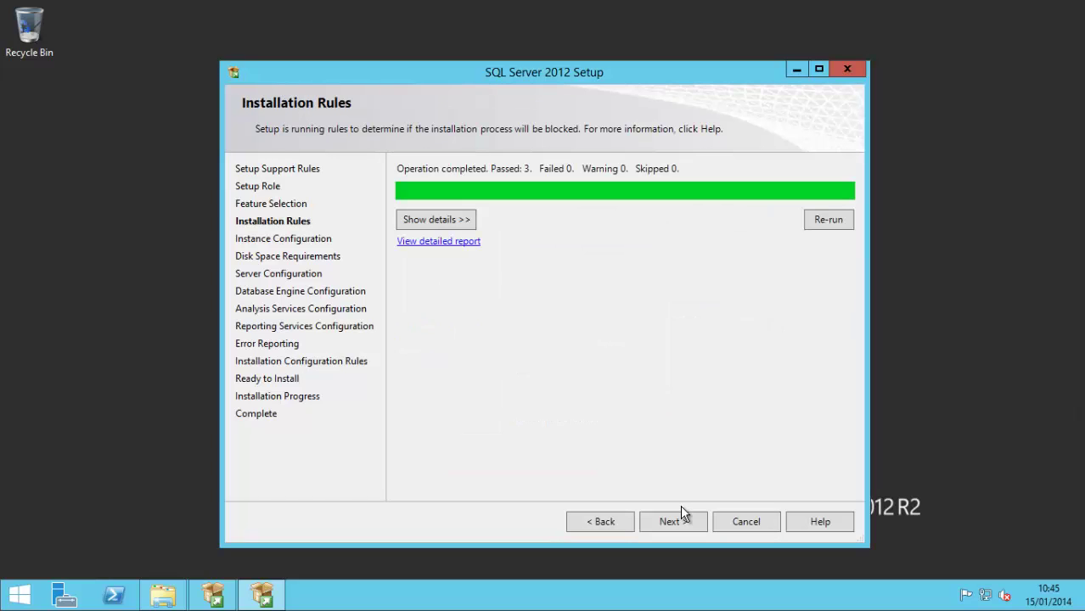
# Step: Keep the default MSSQLSERVER instance and accept the 4732 MB disk space requirement on C
pyautogui.click(681, 521)
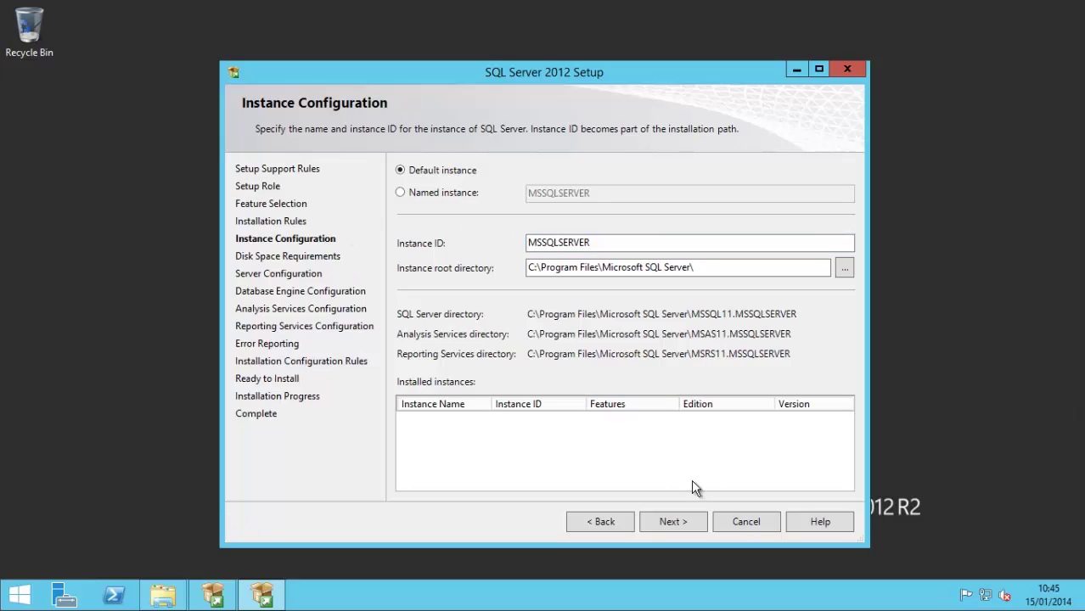
pyautogui.click(675, 522)
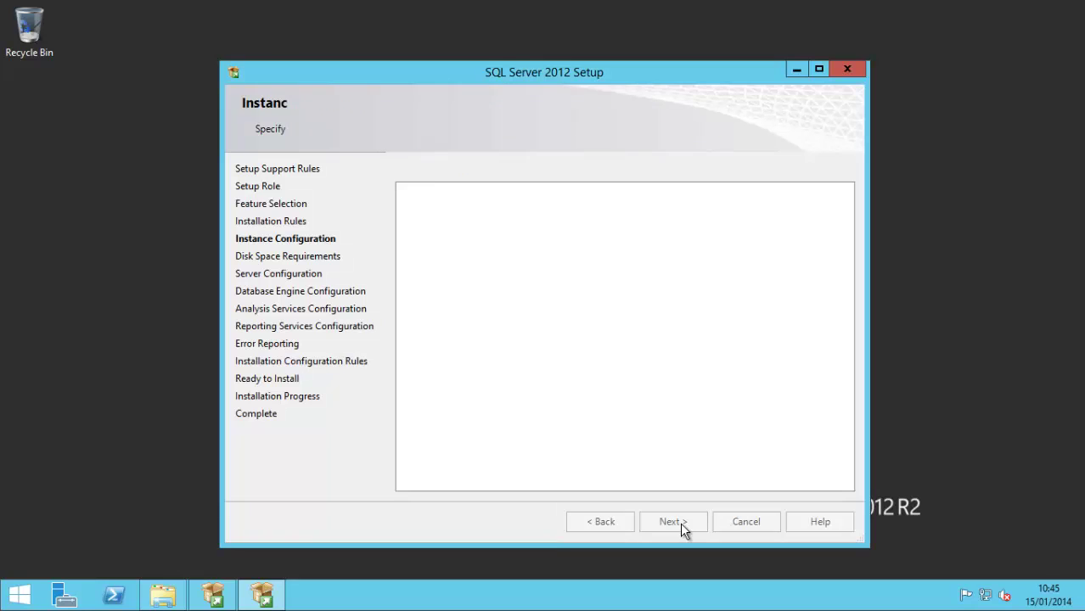
pyautogui.click(680, 523)
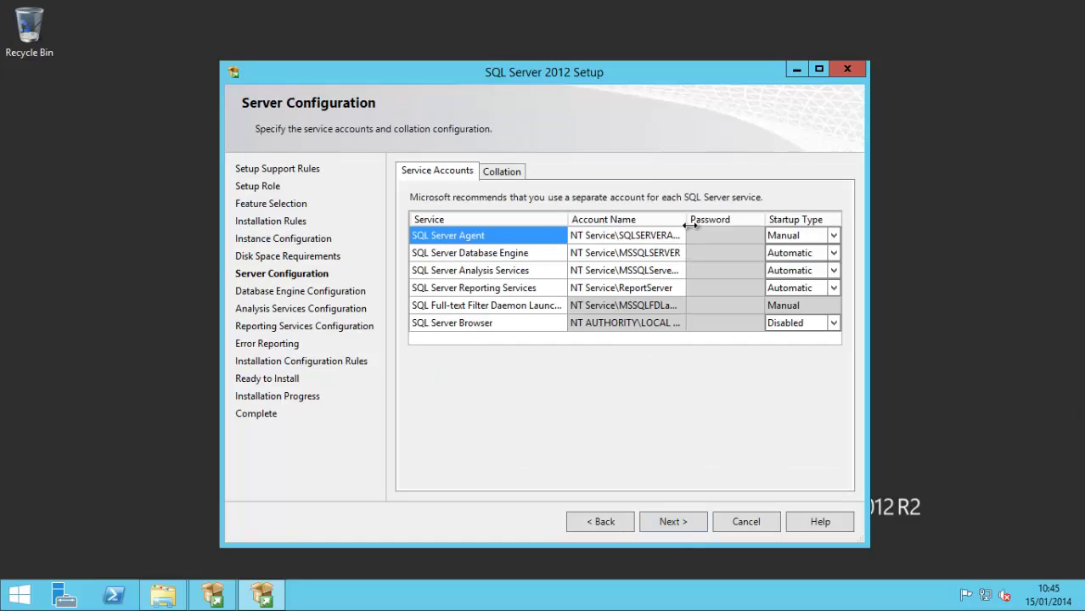
# Step: Widen the Account Name column and keep the default service accounts and startup types
pyautogui.moveTo(687, 219); pyautogui.dragTo(704, 219)
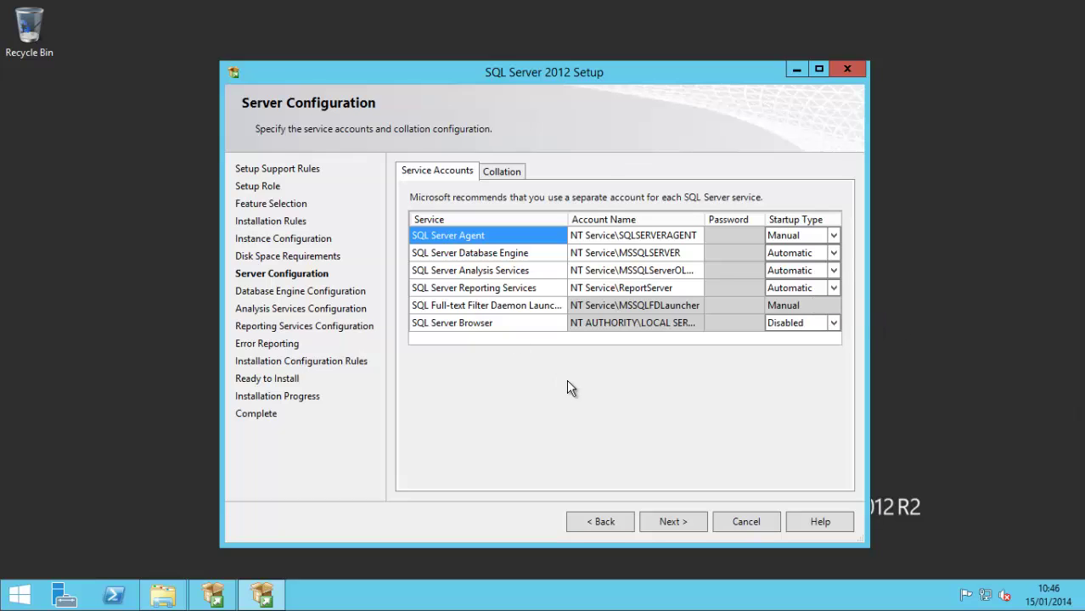
pyautogui.click(668, 521)
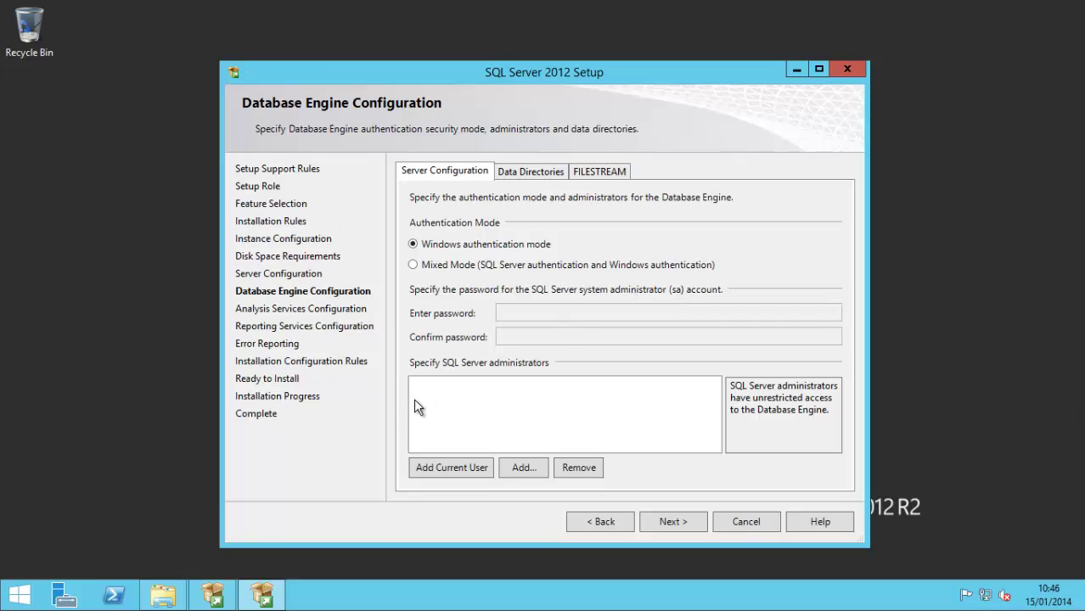
# Step: Add the current user and the 'tfs service' account as SQL Server administrators under Windows authentication
pyautogui.click(474, 473)
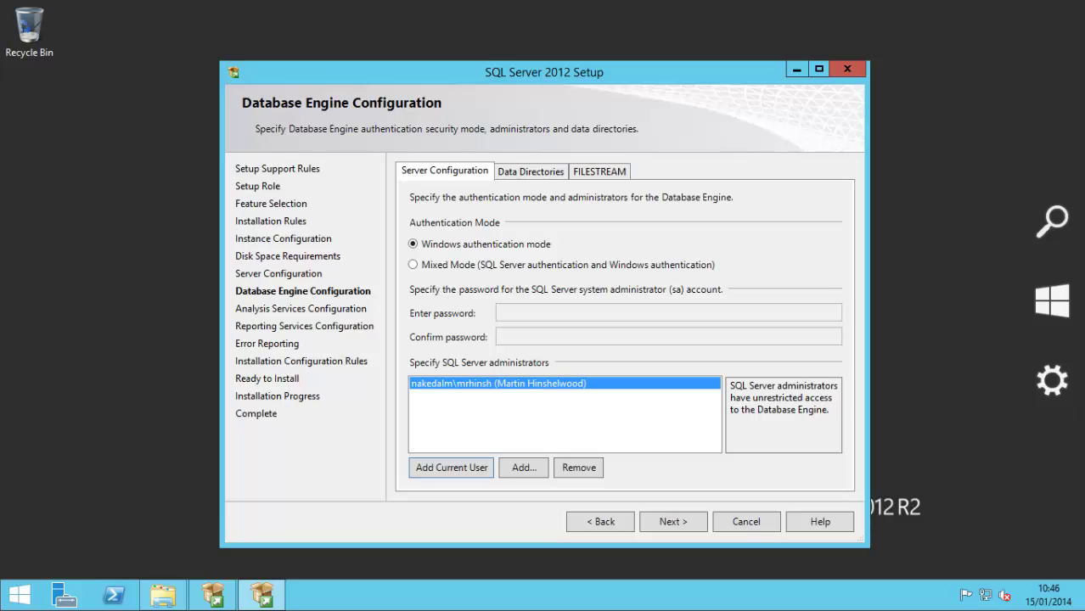
pyautogui.click(544, 473)
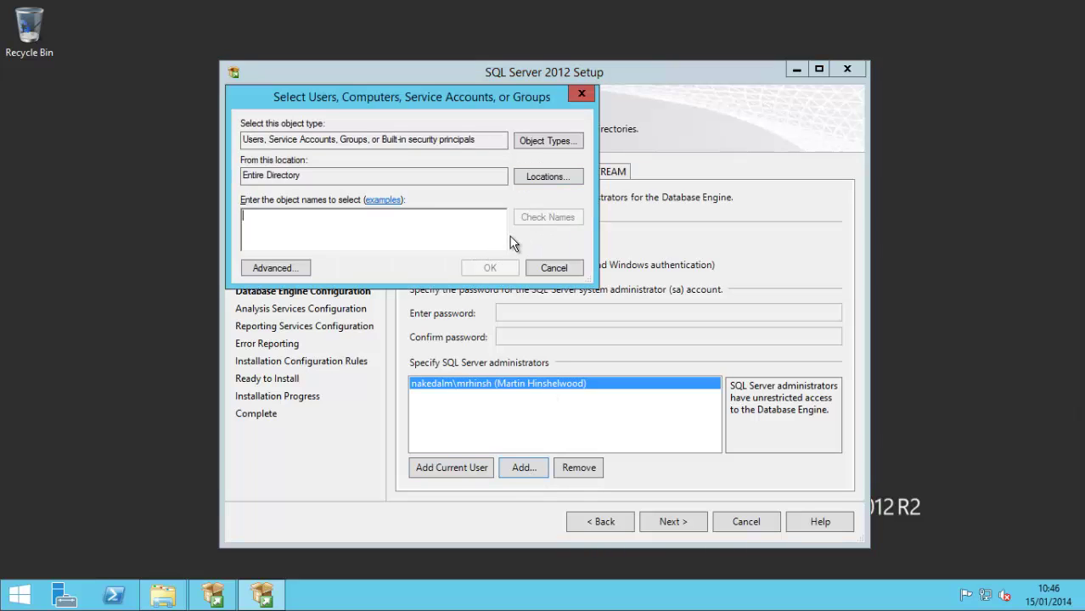
pyautogui.write('tfs service')
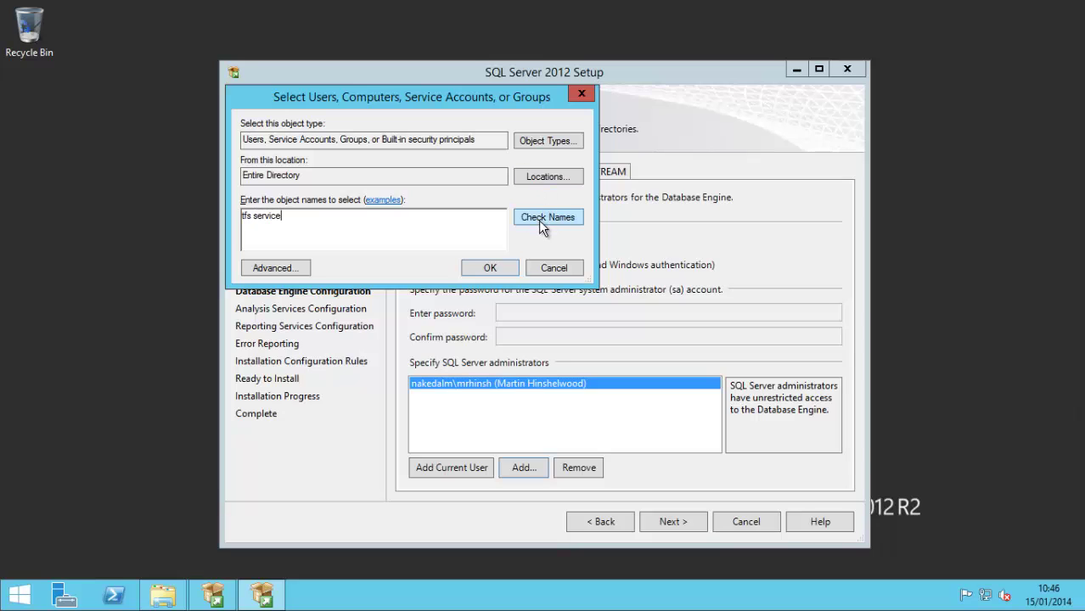
pyautogui.click(540, 219)
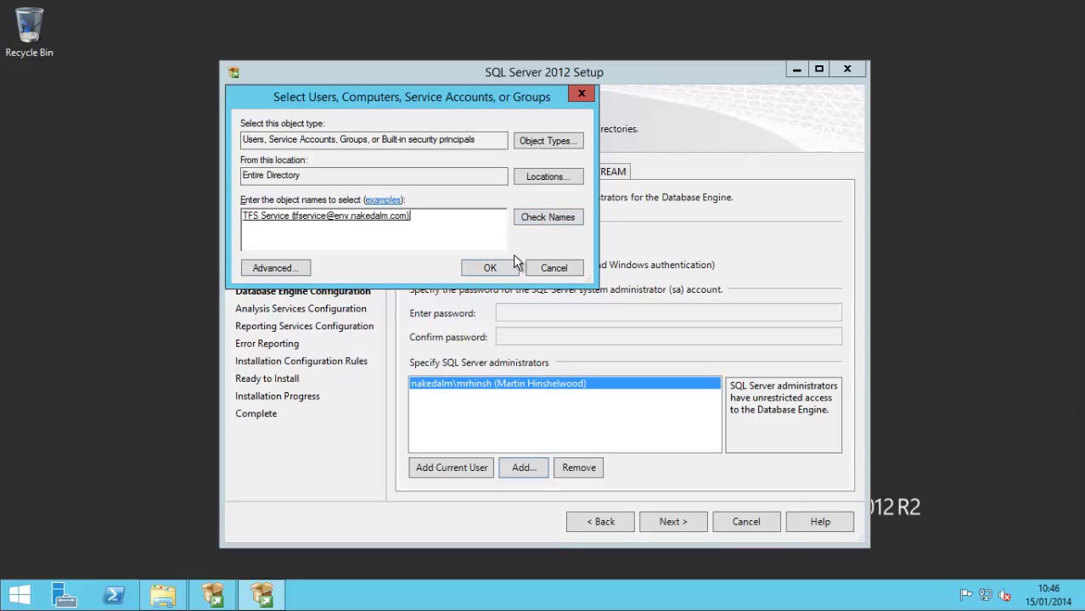
pyautogui.click(491, 268)
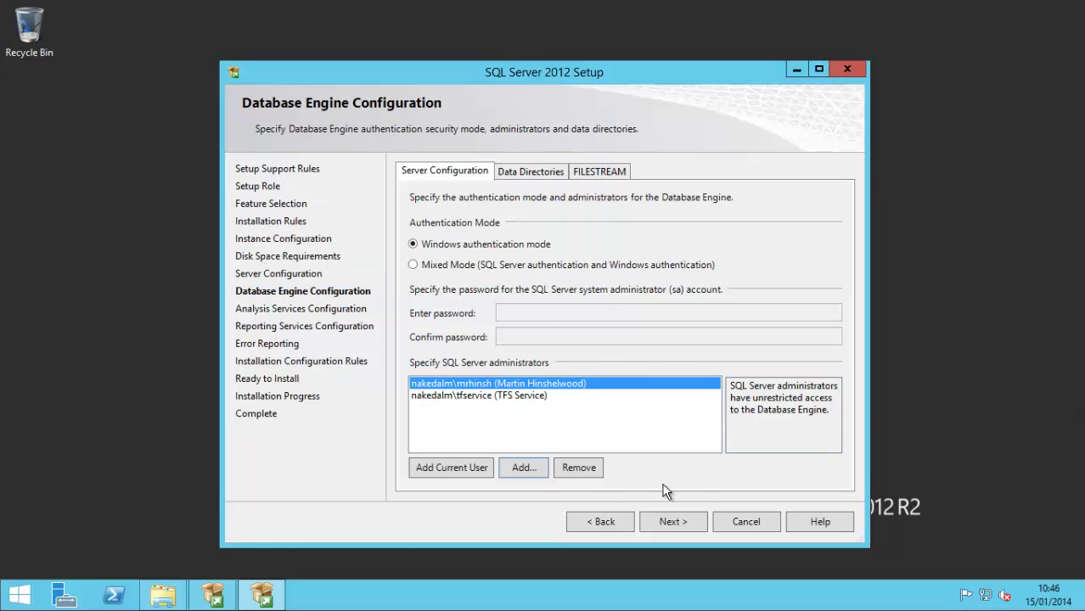
pyautogui.click(535, 173)
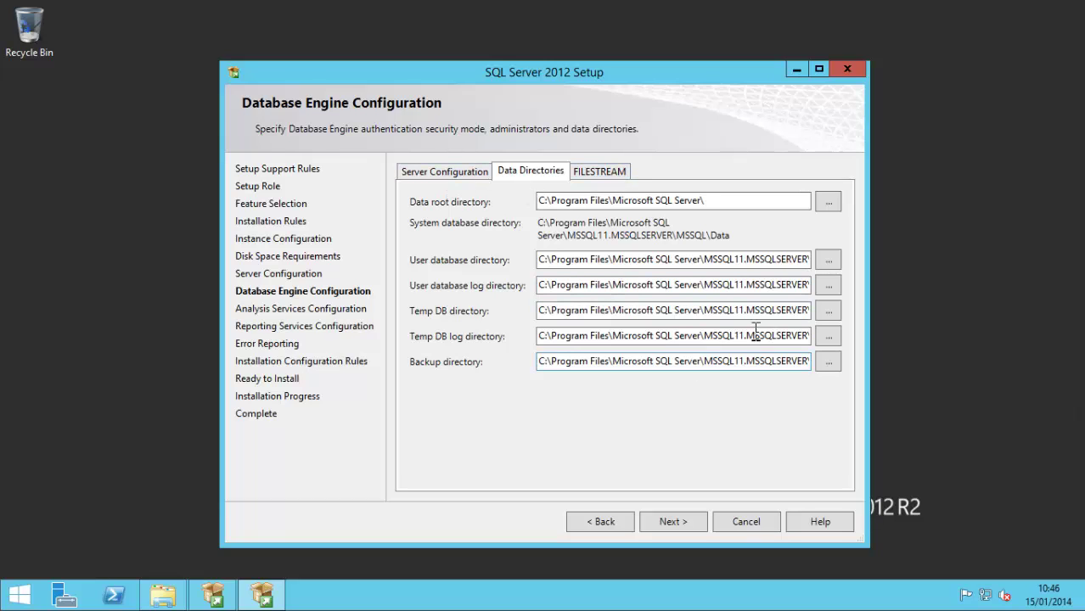
pyautogui.click(431, 170)
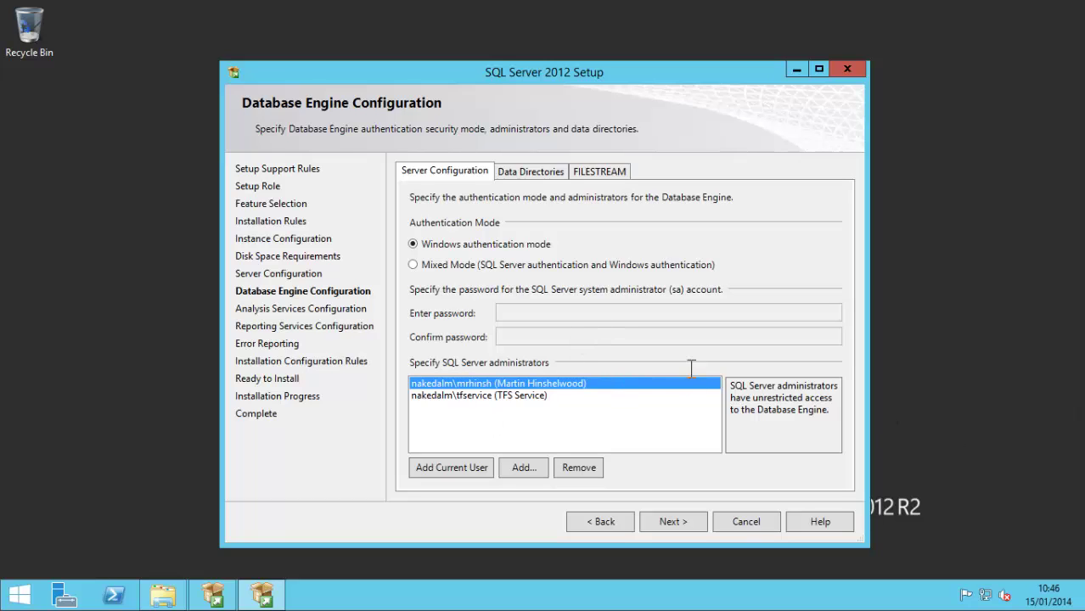
# Step: Add the current user and the 'tfs service' account as Analysis Services administrators
pyautogui.click(670, 522)
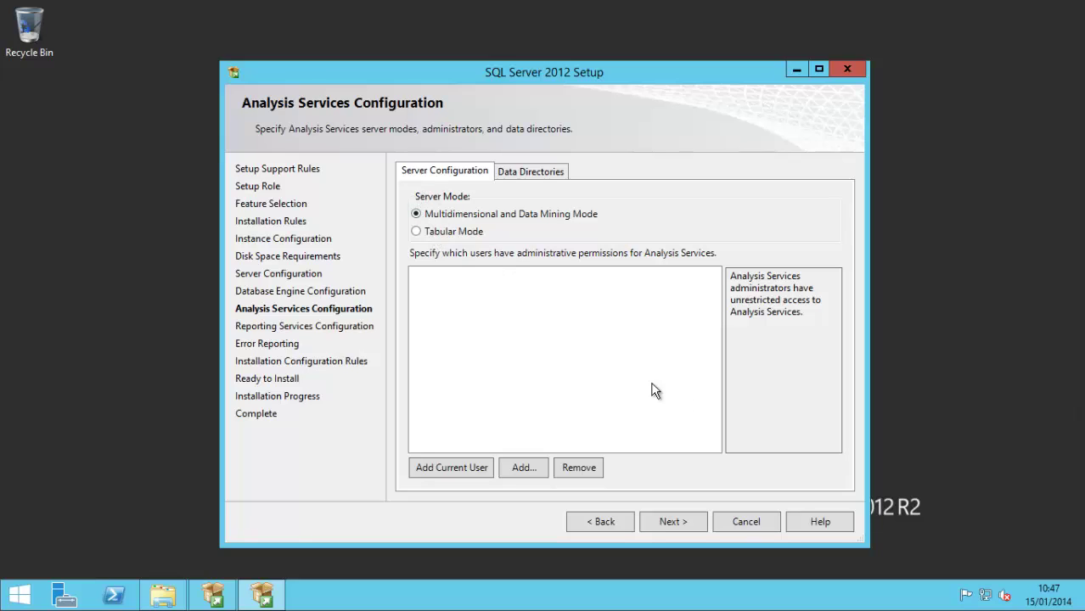
pyautogui.click(444, 470)
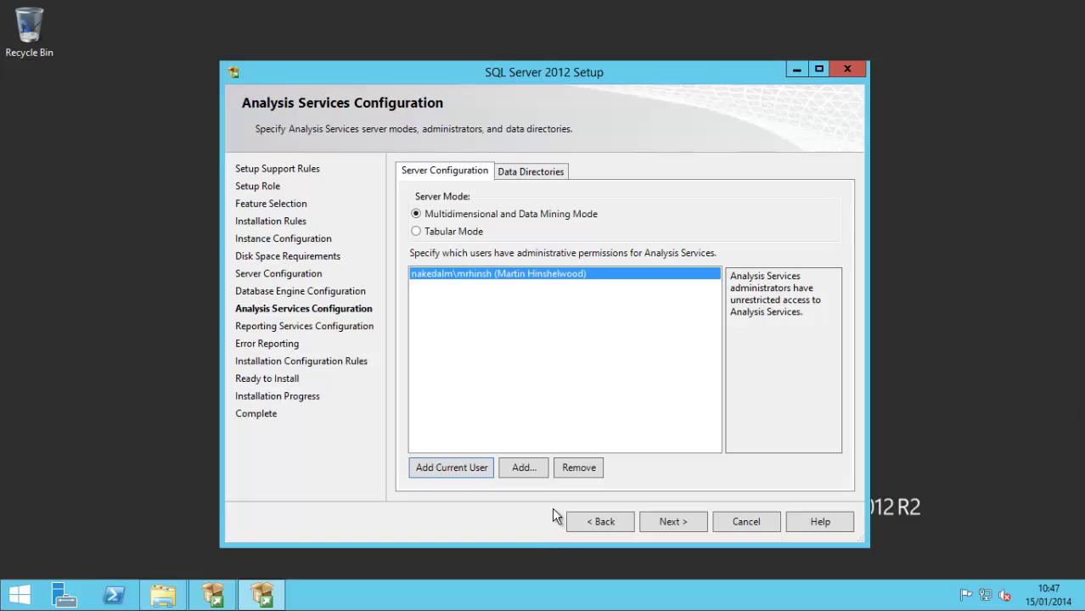
pyautogui.click(524, 467)
pyautogui.write('tfs service')
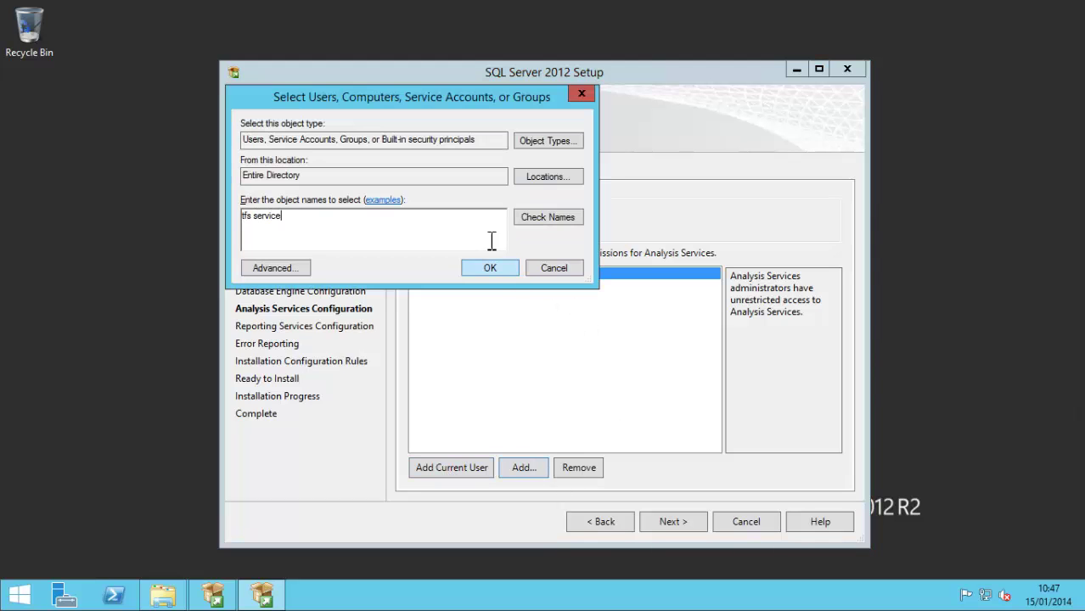
pyautogui.click(487, 268)
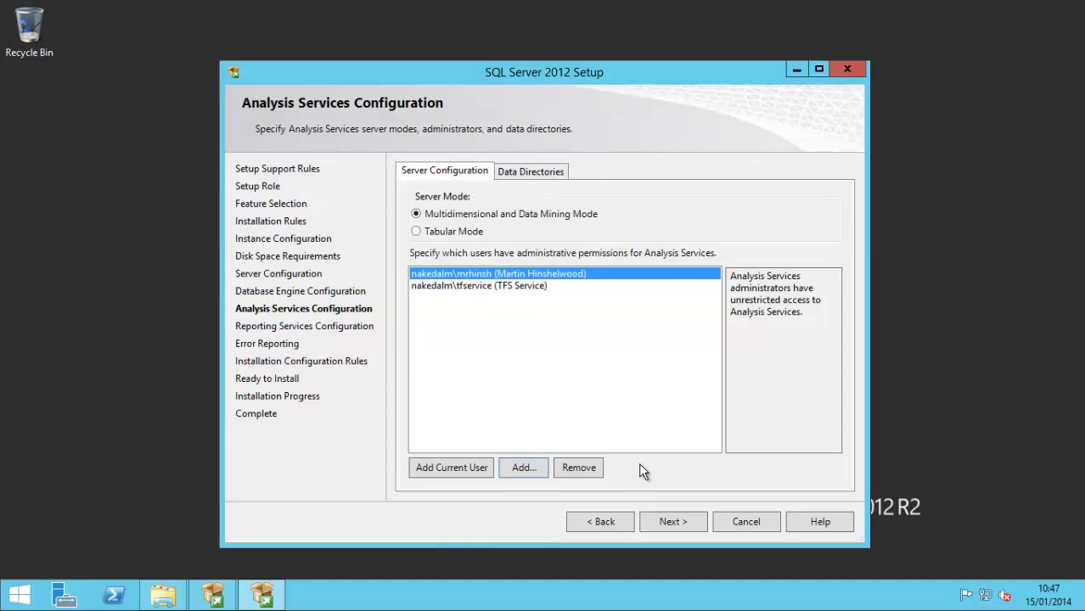
pyautogui.click(678, 524)
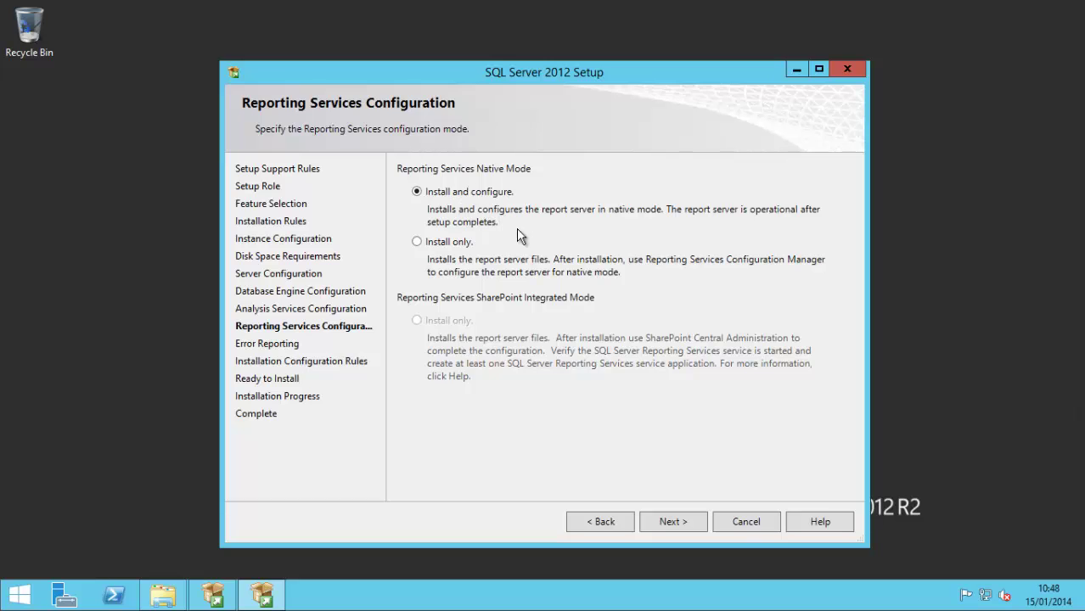
# Step: Keep native-mode Reporting Services, leave error reporting off, and pass configuration rules (7 passed)
pyautogui.click(679, 522)
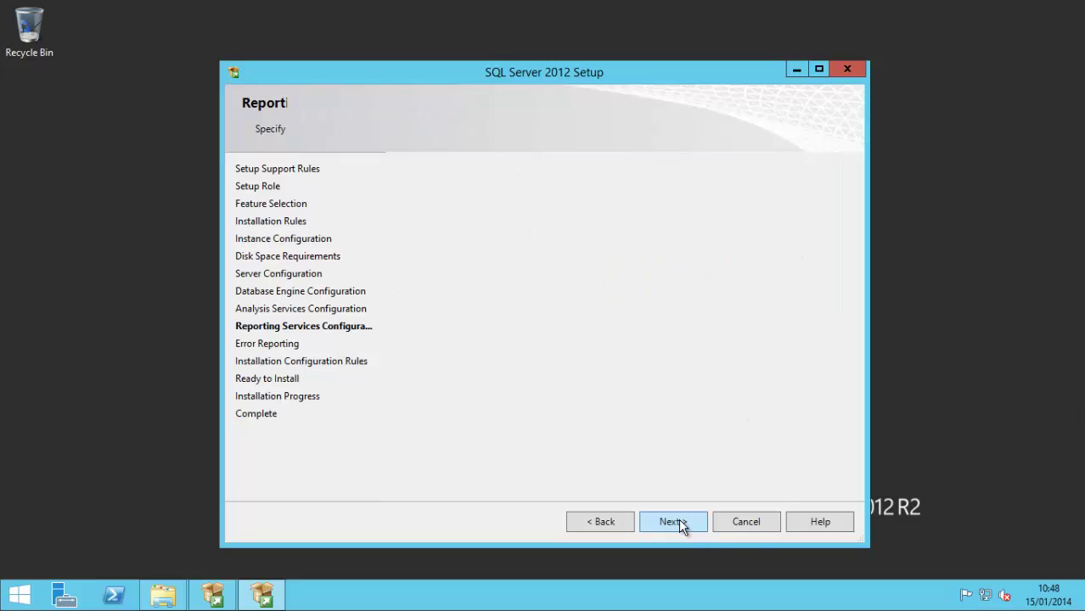
pyautogui.moveTo(1083, 609)
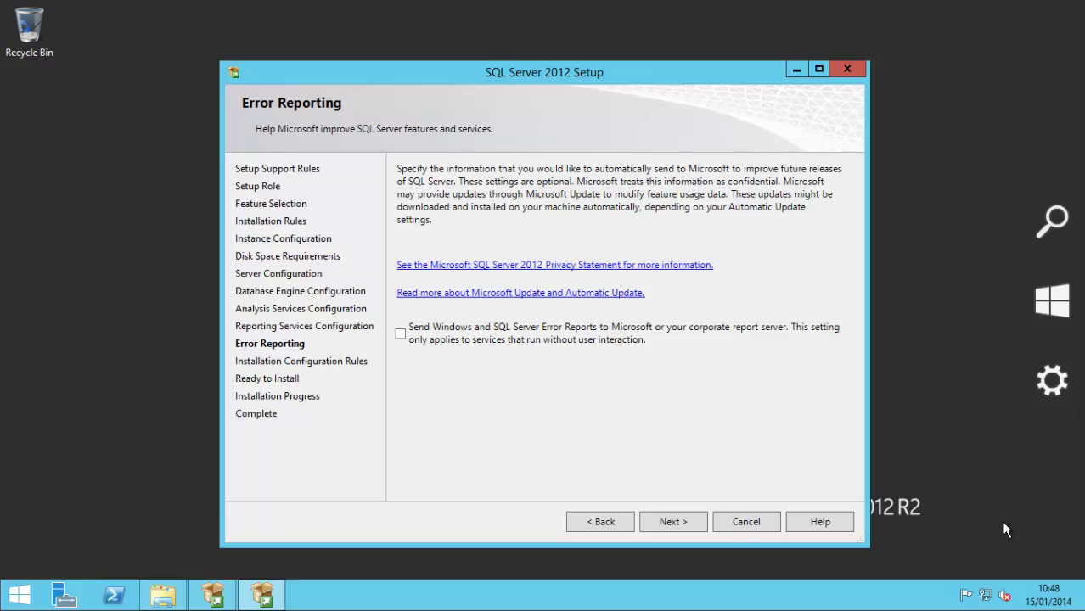
pyautogui.click(659, 510)
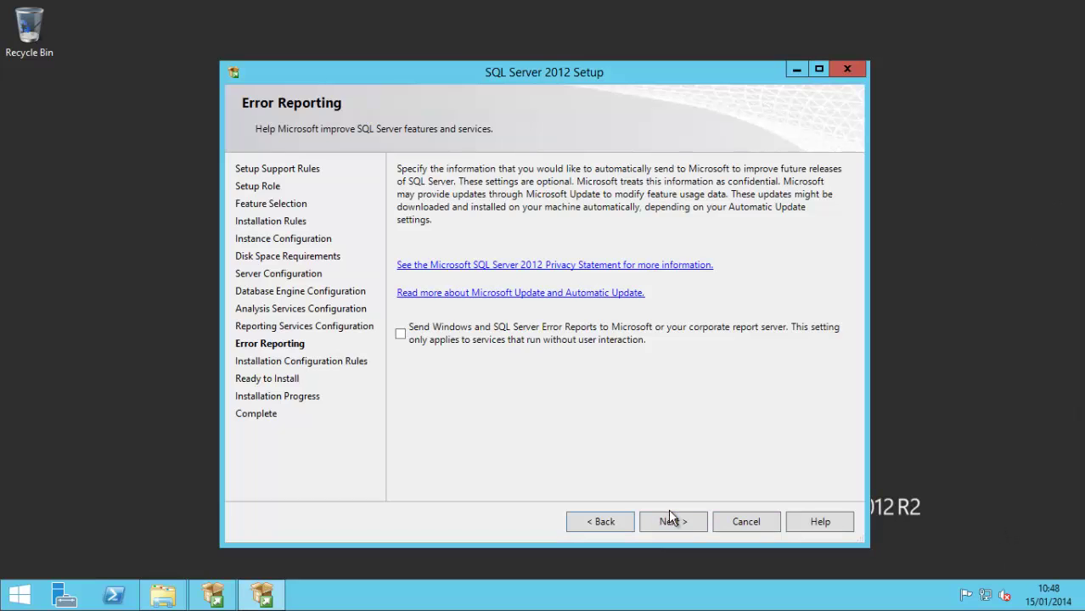
pyautogui.click(675, 522)
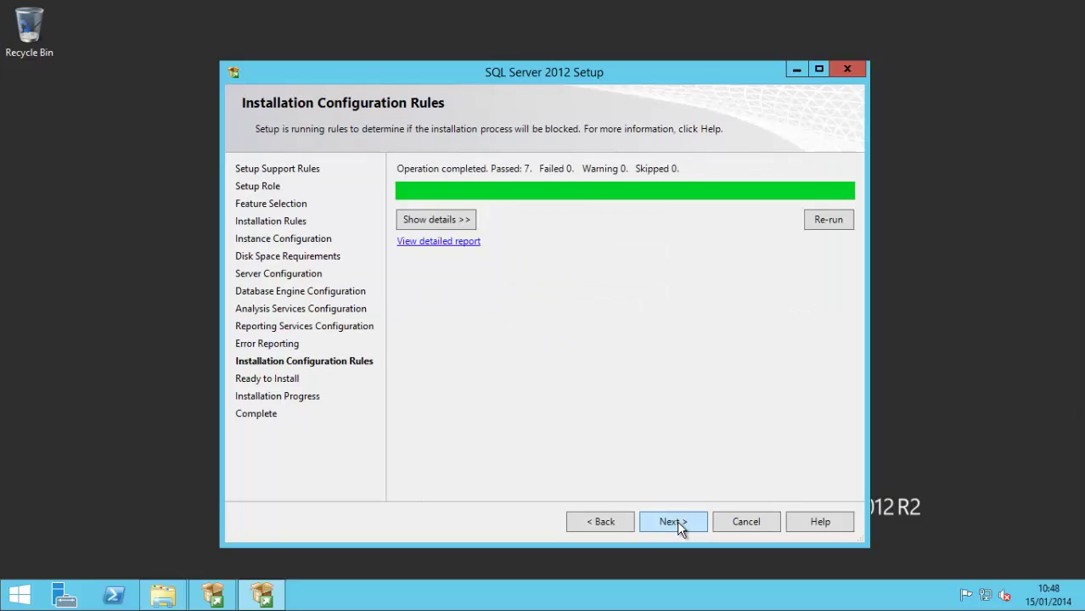
# Step: Advance to Ready to Install and scroll the summary of Developer edition features and the MSSQLSERVER instance
pyautogui.click(677, 521)
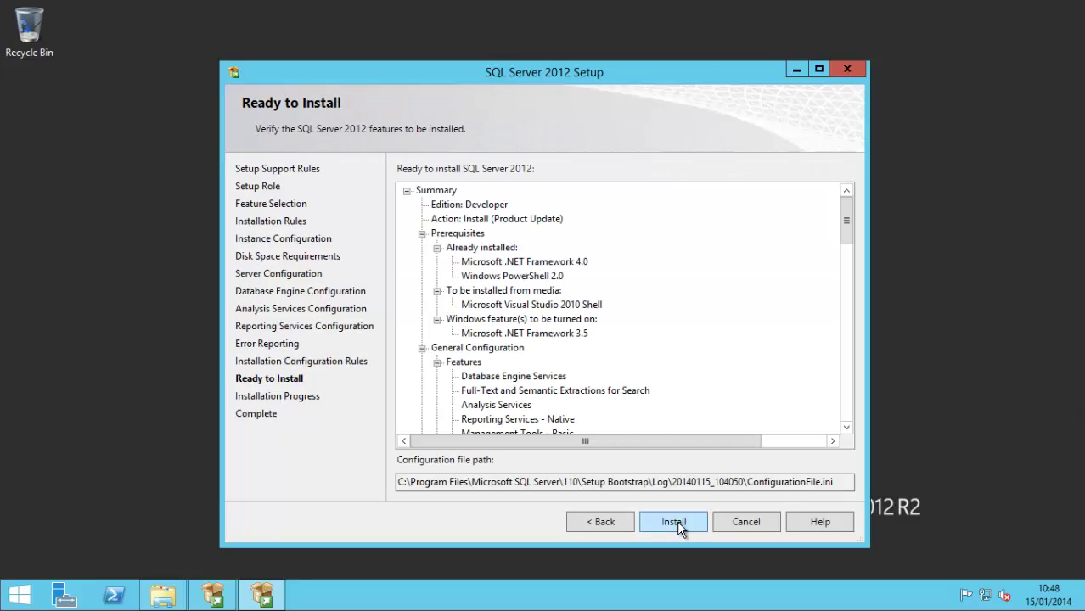
pyautogui.moveTo(847, 219); pyautogui.dragTo(831, 410)
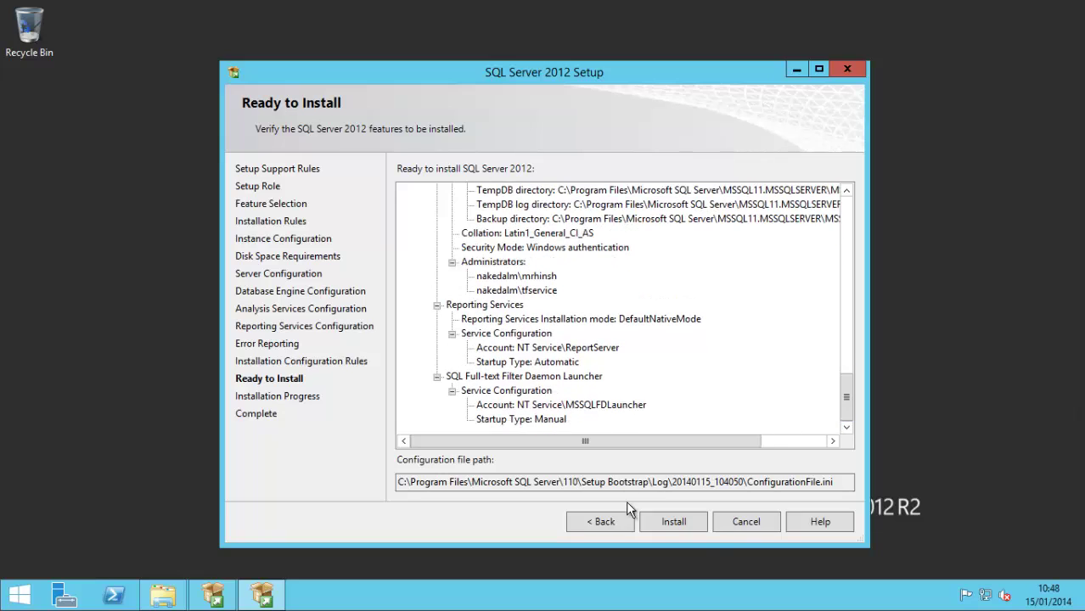
# Step: Run the SQL Server 2012 installation until every feature reports Succeeded on the Complete page
pyautogui.click(675, 522)
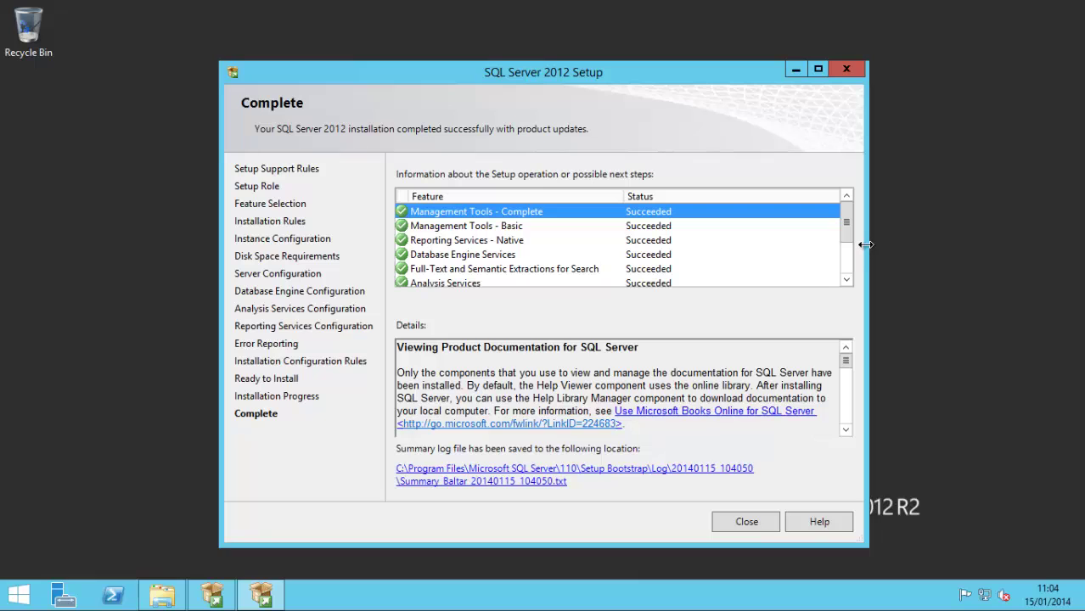
# Step: Scroll the Complete page's feature results, then close SQL Server 2012 Setup
pyautogui.moveTo(846, 232)
pyautogui.mouseDown()
pyautogui.moveTo(845, 284)
pyautogui.moveTo(845, 212)
pyautogui.mouseUp()
pyautogui.click(745, 520)
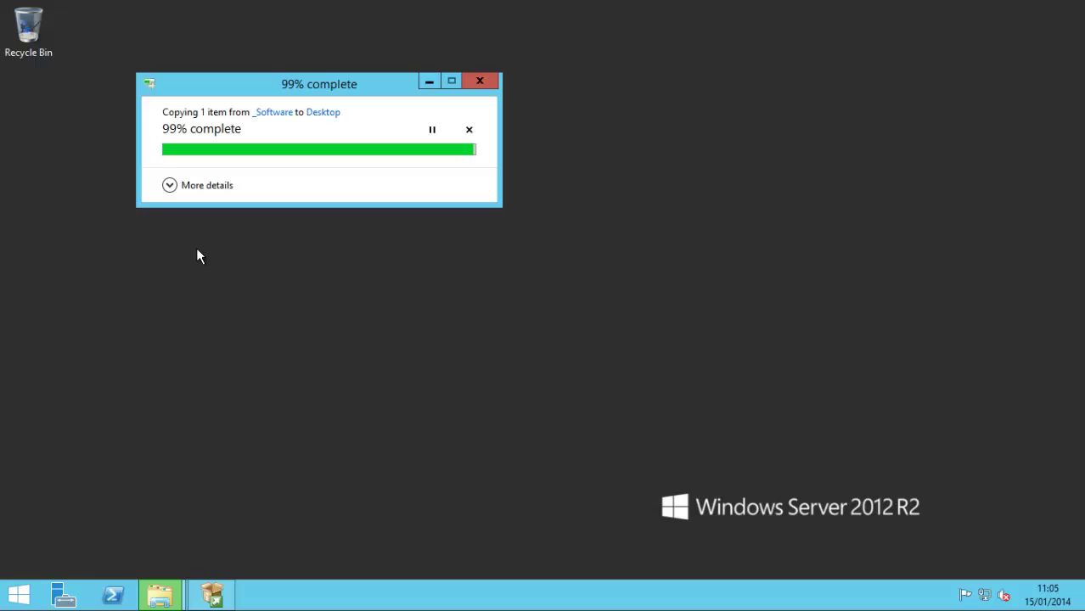
# Step: Launch SQLServer2012SP1-KB2674319-x64-ENU, close the Installation Center, and allow the installer to run its checks
pyautogui.doubleClick(33, 116)
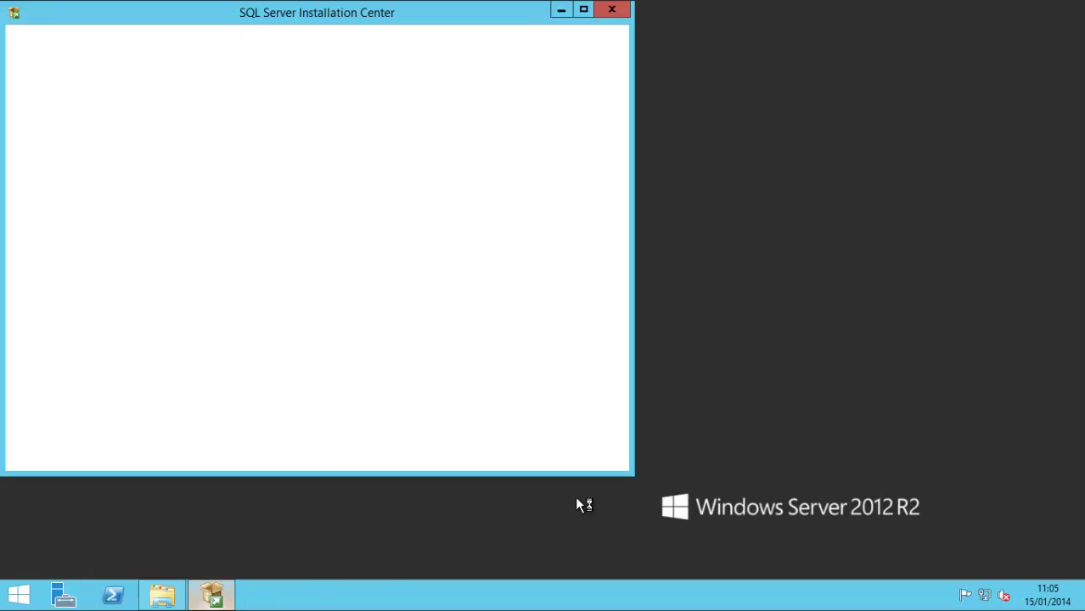
pyautogui.click(612, 10)
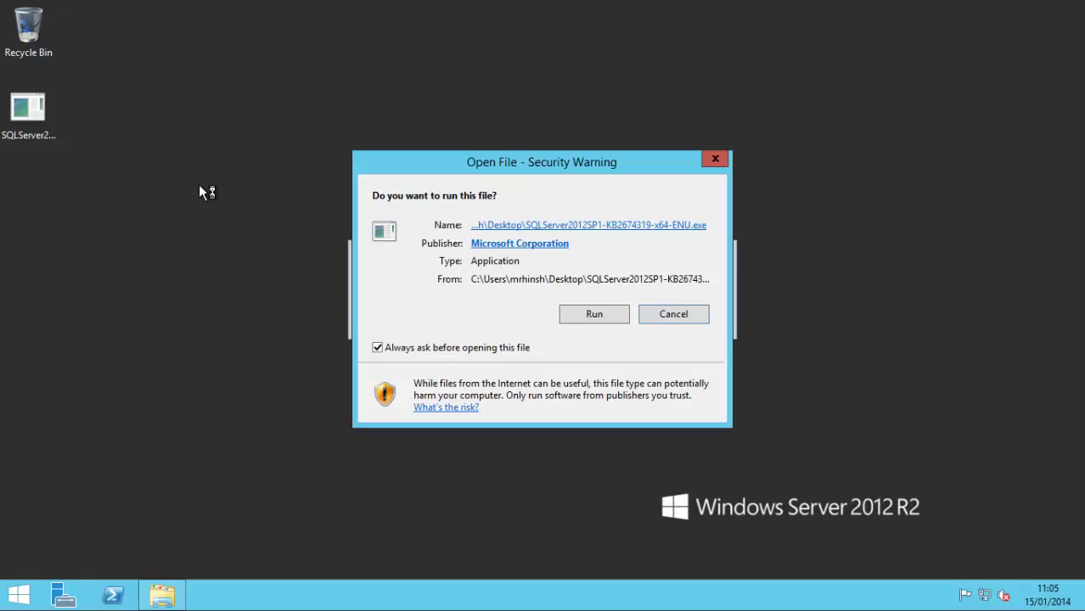
pyautogui.click(654, 312)
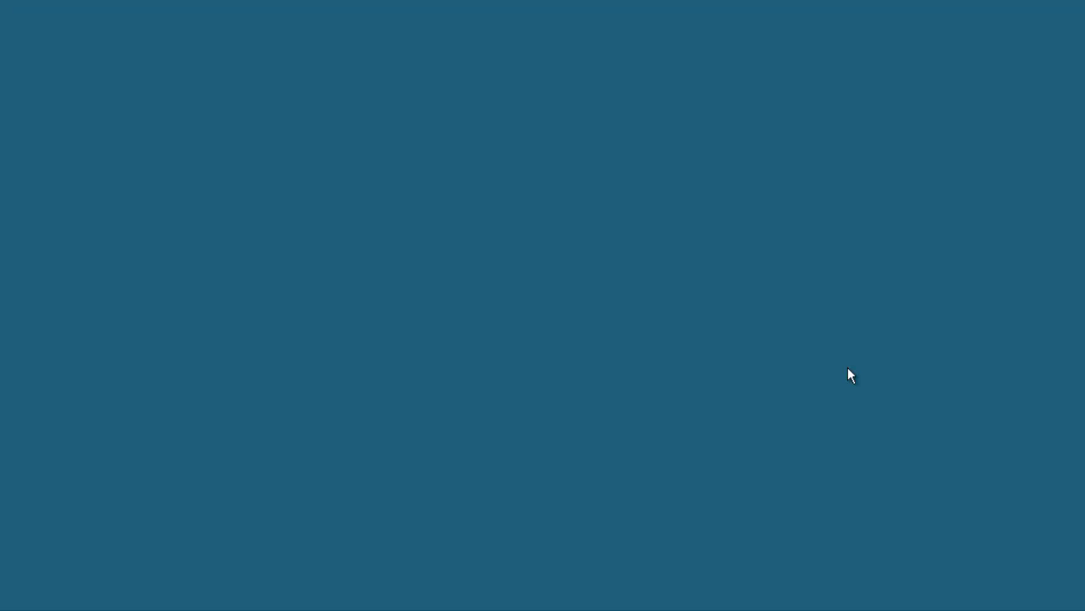
pyautogui.click(613, 328)
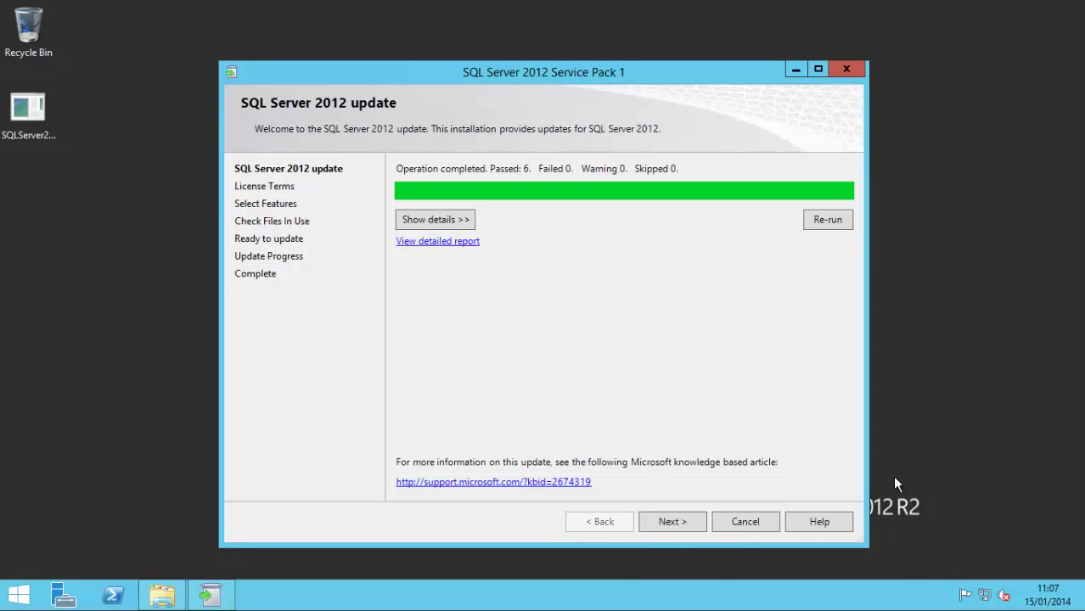
# Step: Accept the SP1 licence terms, opt in to usage data, and proceed to the Ready to update Patch summary
pyautogui.click(671, 522)
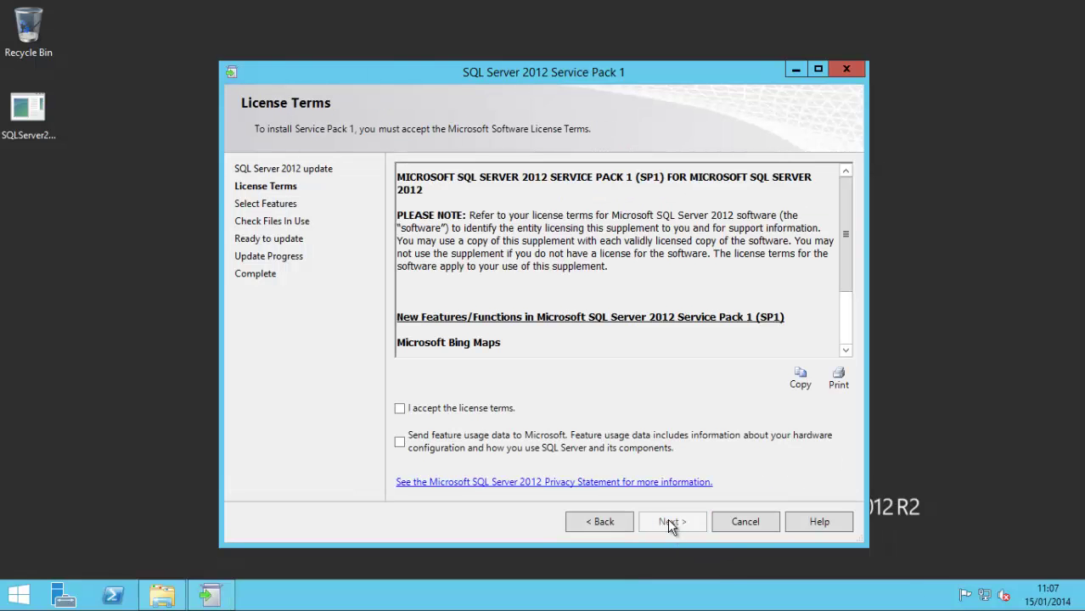
pyautogui.click(502, 416)
pyautogui.click(510, 452)
pyautogui.click(662, 523)
pyautogui.click(670, 522)
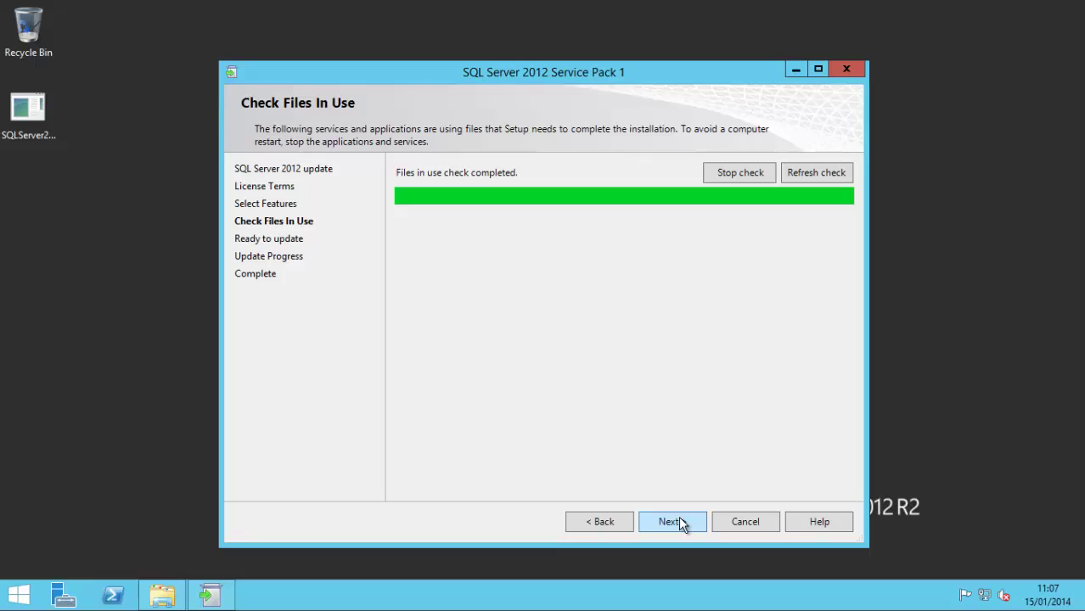
pyautogui.click(679, 518)
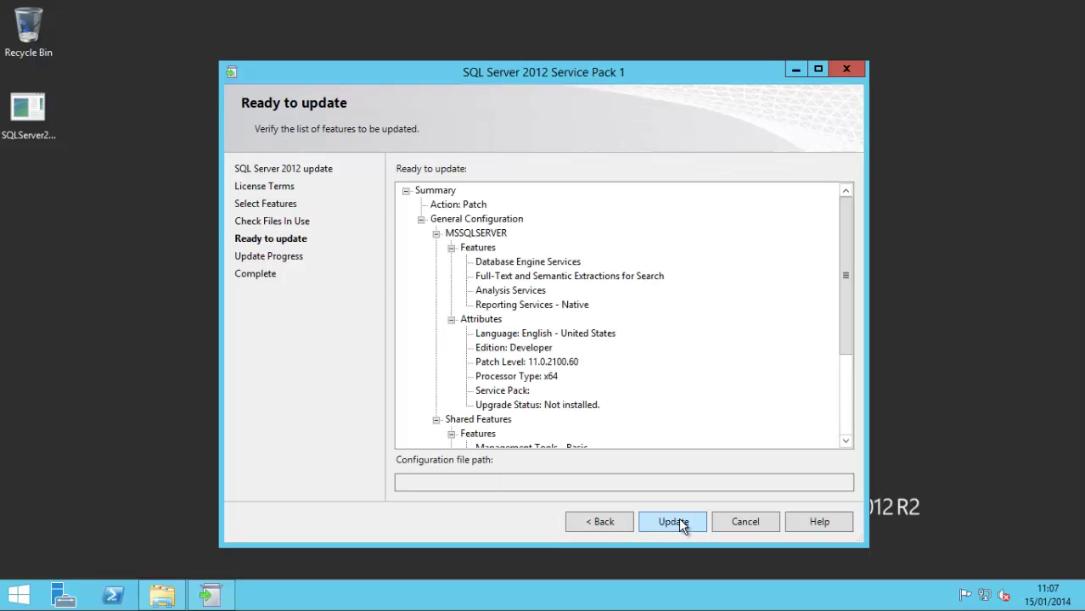
# Step: Apply Service Pack 1, verify each feature shows Succeeded, and close the wizard
pyautogui.click(678, 523)
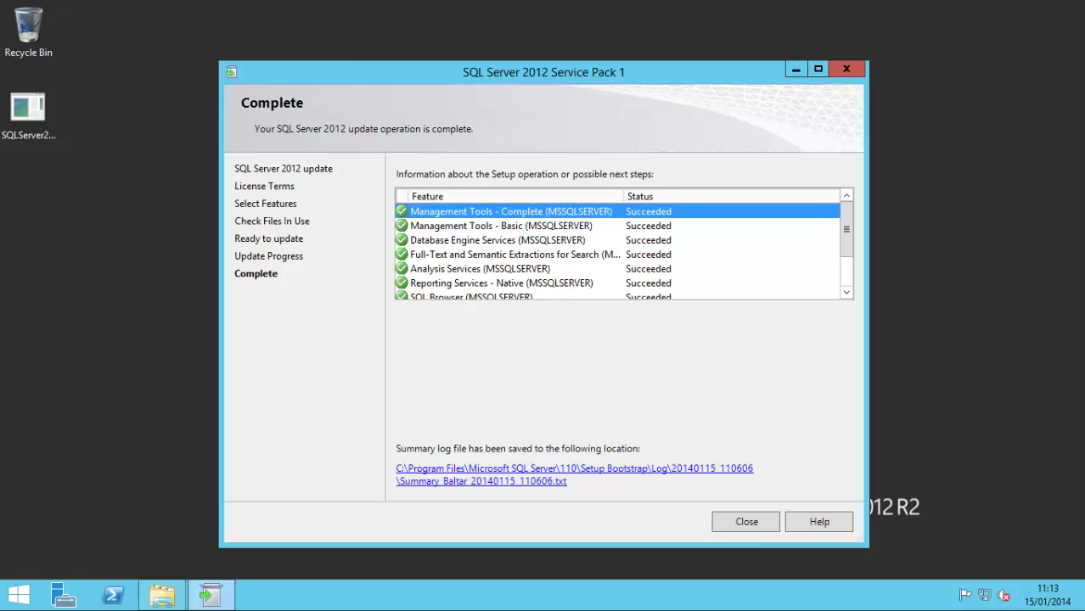
pyautogui.click(849, 283)
pyautogui.click(845, 232)
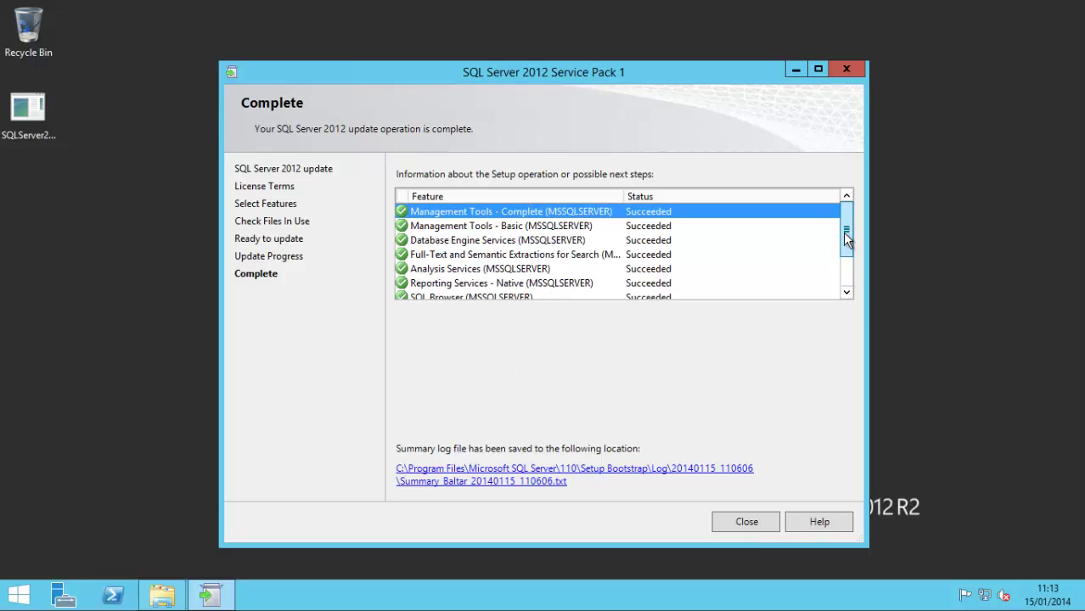
pyautogui.click(746, 522)
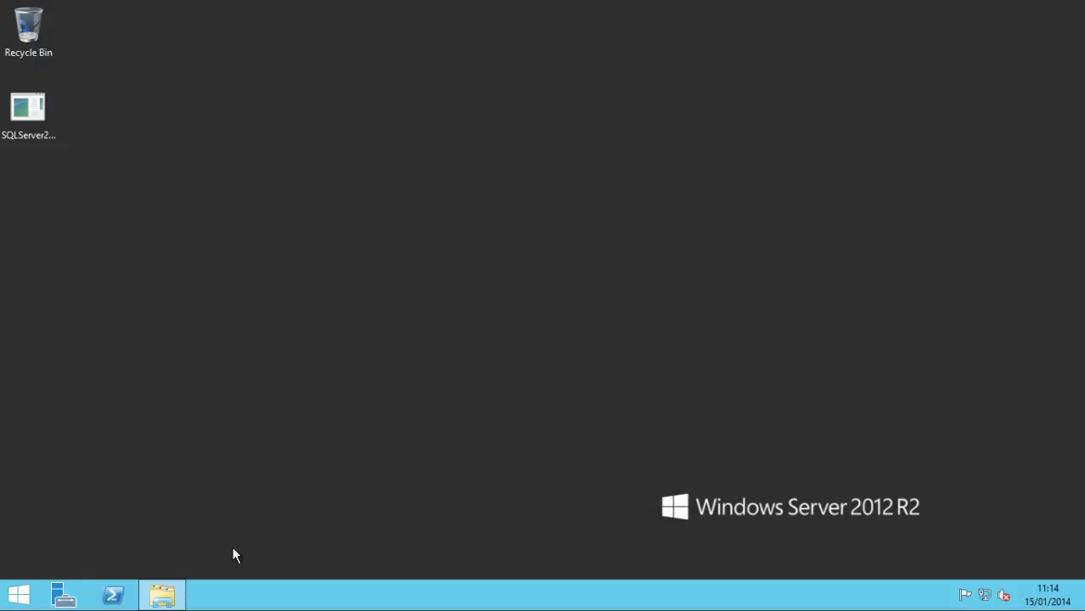
# Step: Open DVD Drive (D:) VS2013_RTM_TFS_ENU under This PC and launch tfs_server
pyautogui.click(174, 596)
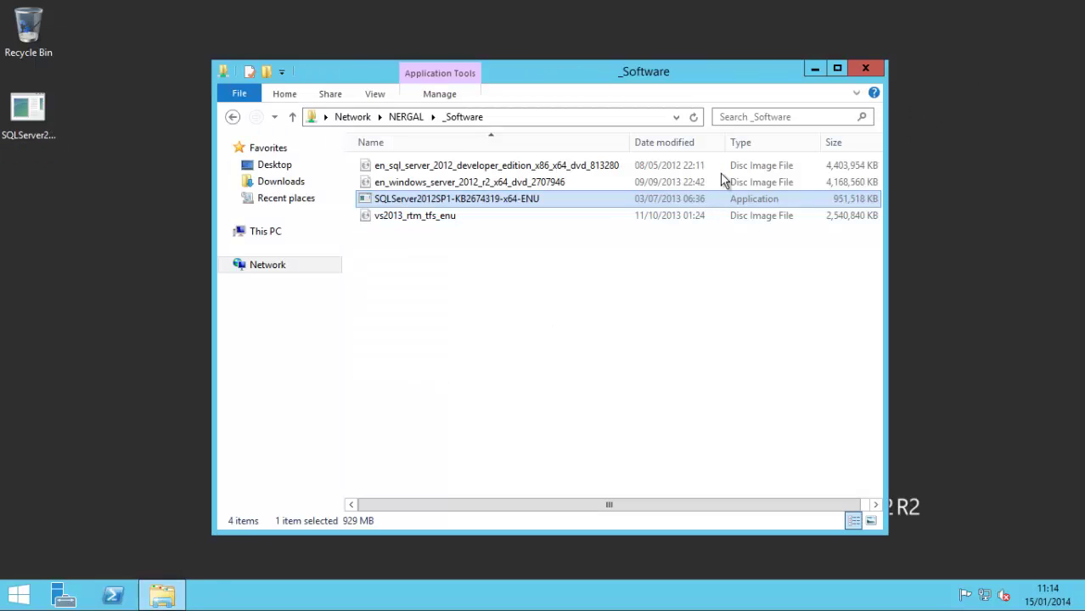
pyautogui.click(262, 234)
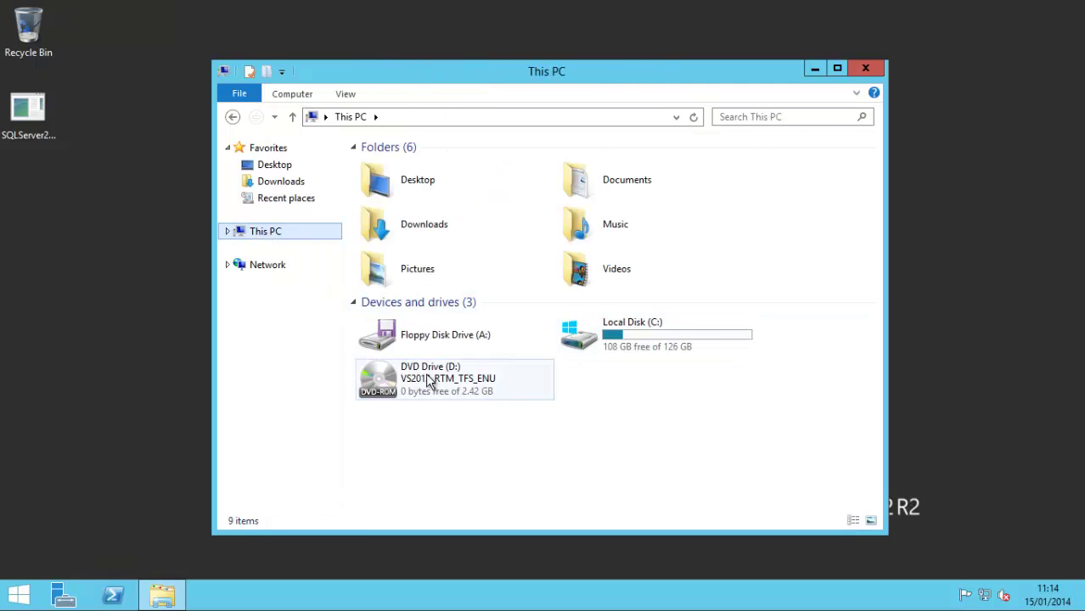
pyautogui.doubleClick(460, 380)
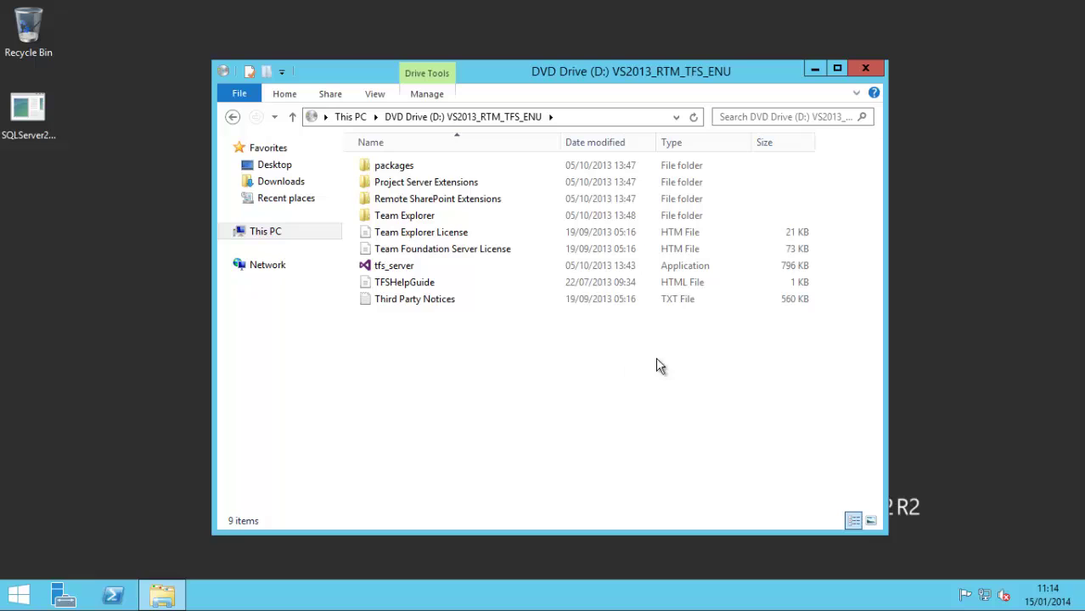
pyautogui.doubleClick(422, 267)
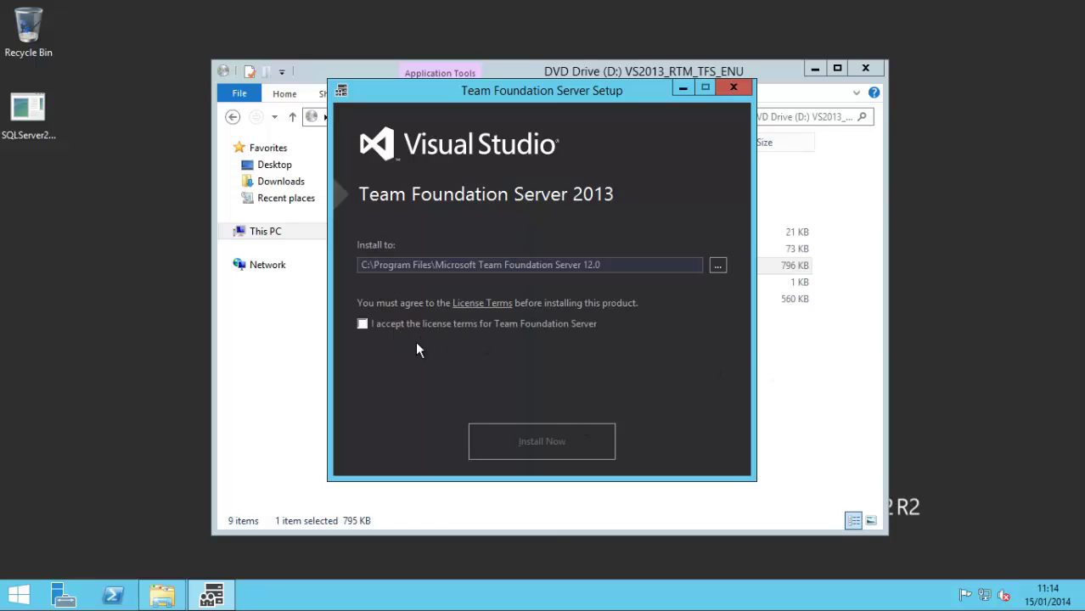
# Step: Accept the TFS 2013 licence terms and install it to the default folder, approving the UAC prompt
pyautogui.click(416, 323)
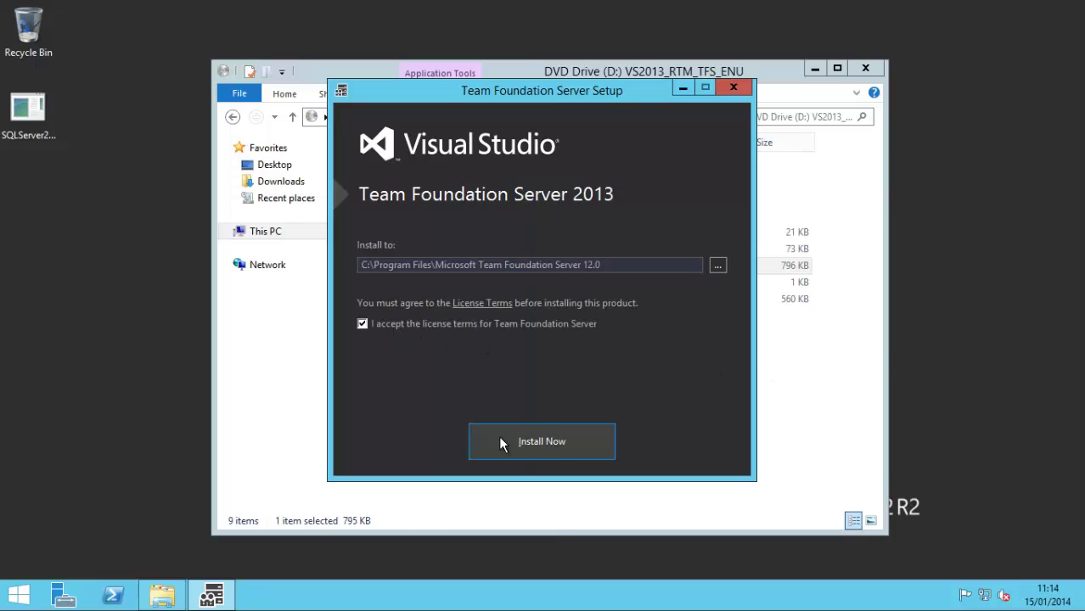
pyautogui.click(545, 440)
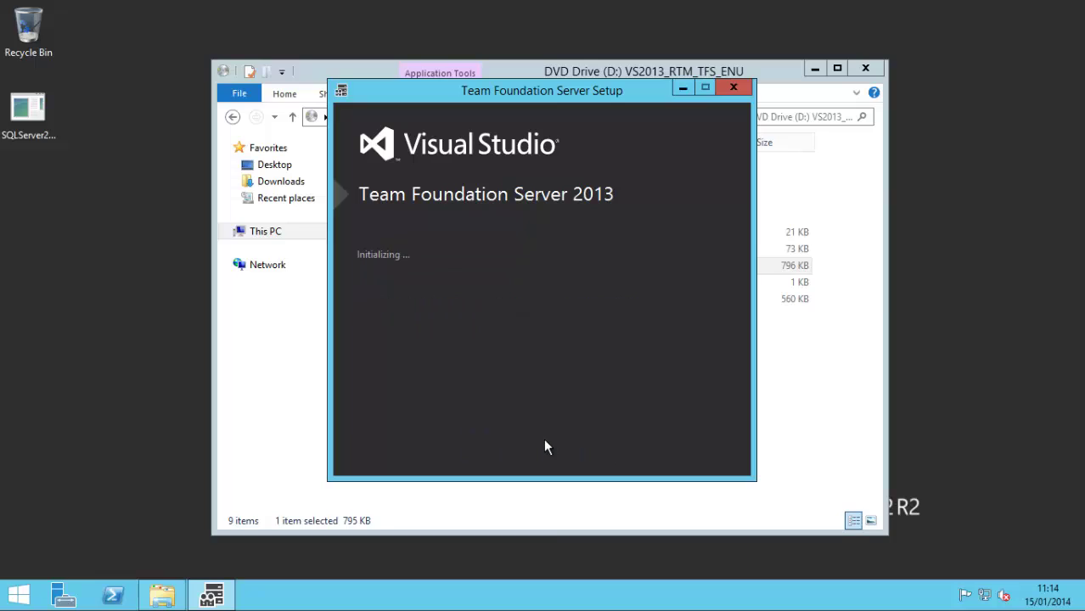
pyautogui.click(613, 330)
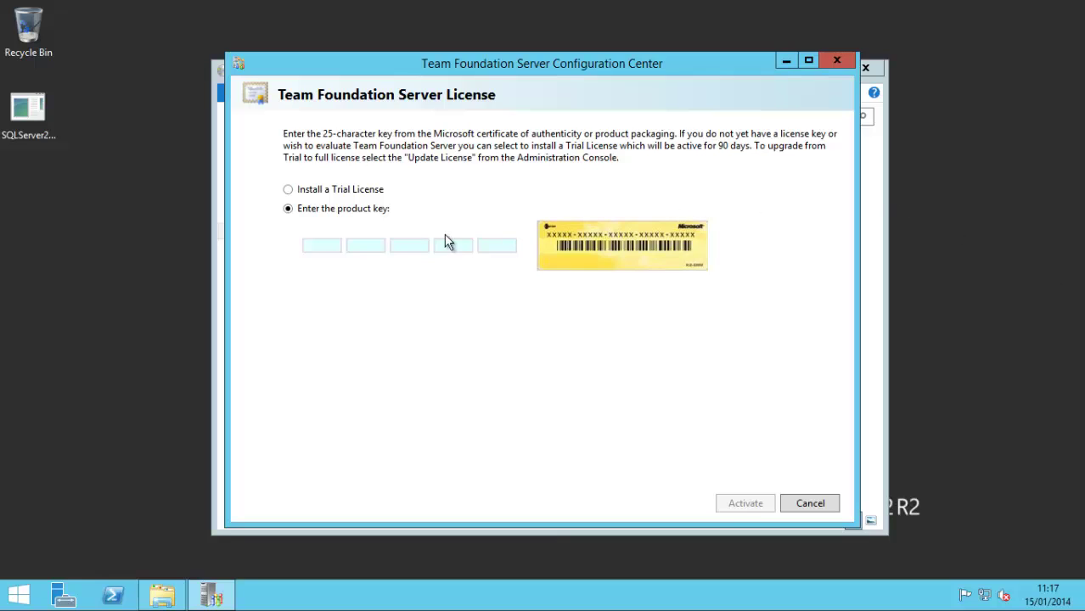
# Step: Activate the 90-day trial licence and dismiss the confirmation message
pyautogui.click(290, 192)
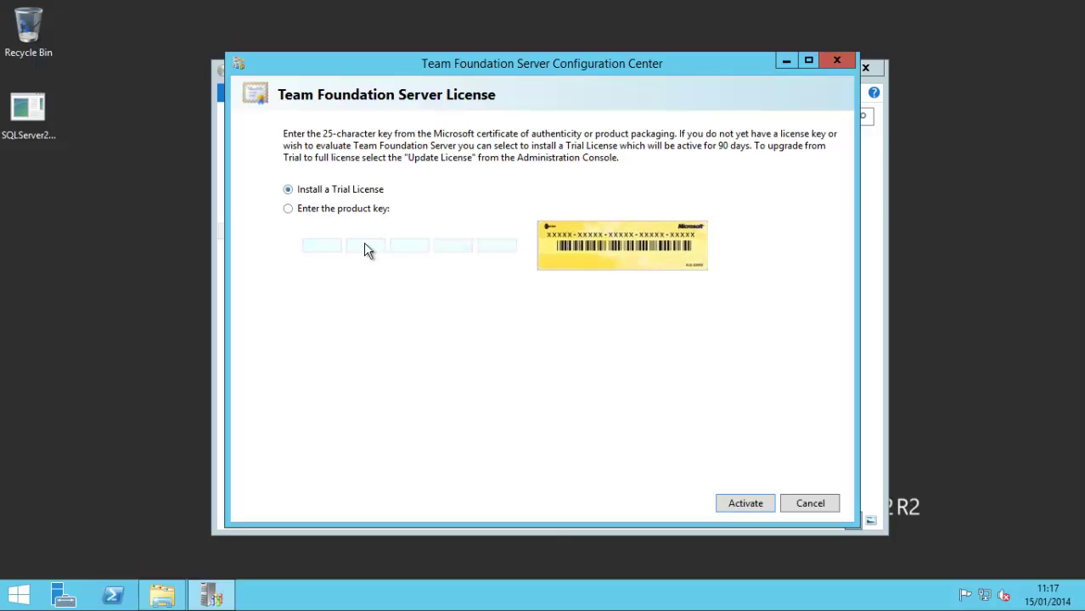
pyautogui.click(734, 503)
pyautogui.click(690, 358)
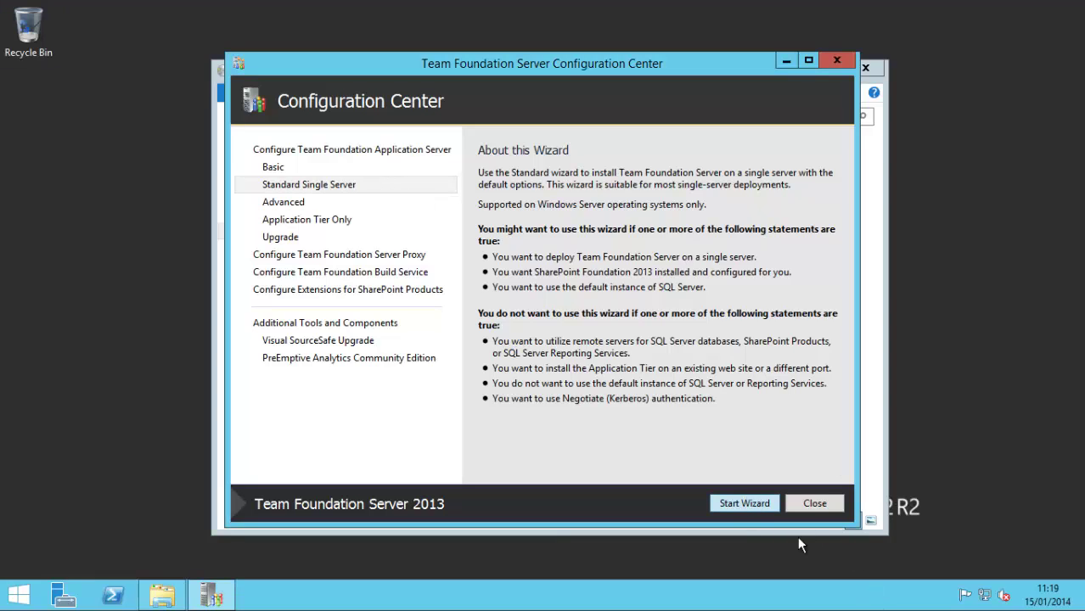
# Step: Start the Standard Single Server wizard and enter the TFS service account and password, passing the test
pyautogui.press('Return')
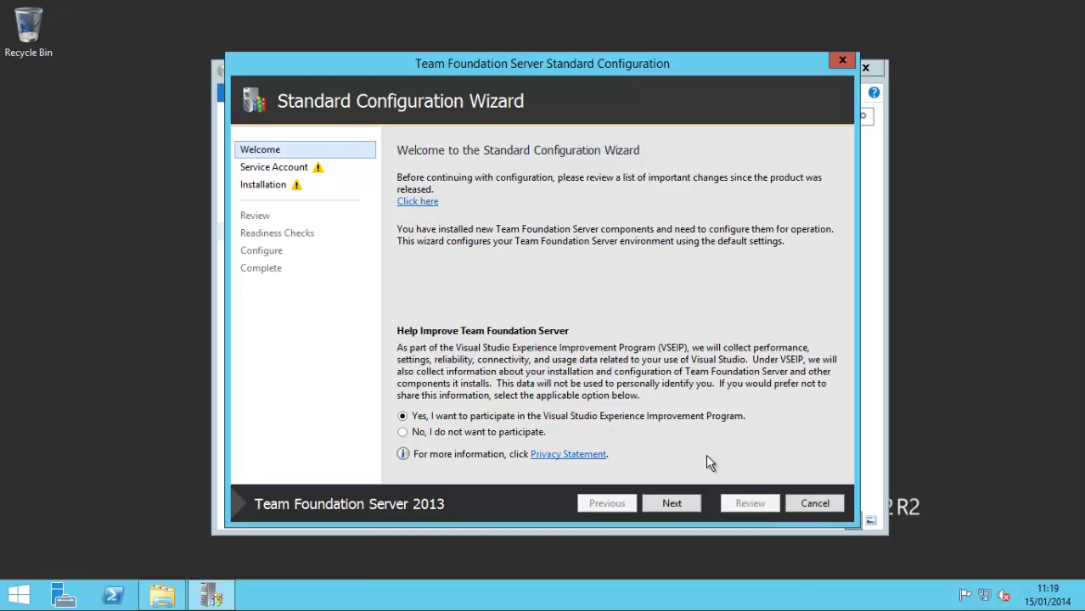
pyautogui.click(672, 503)
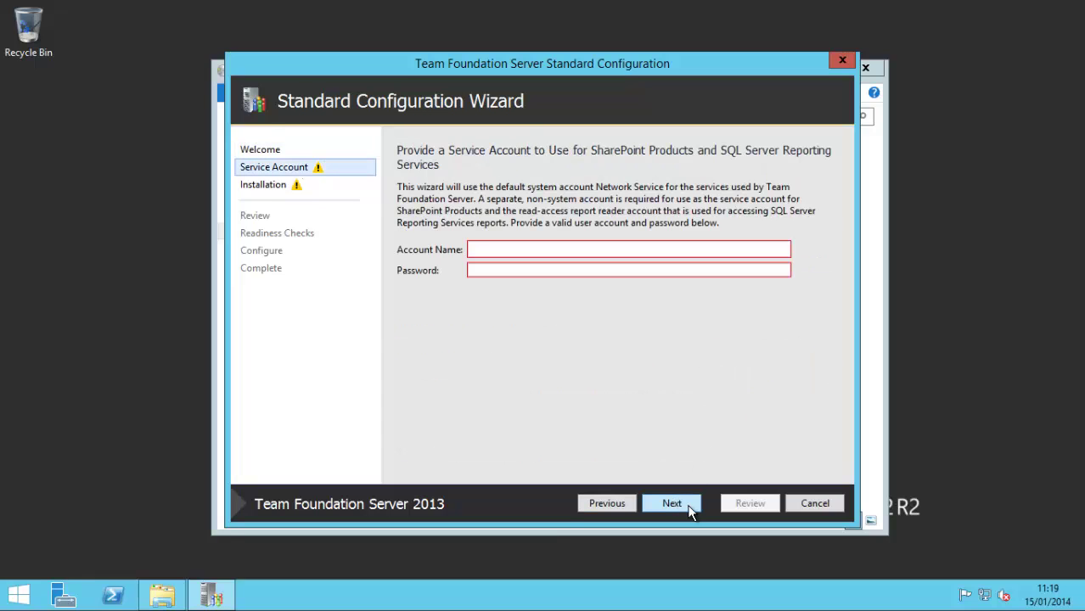
pyautogui.click(606, 250)
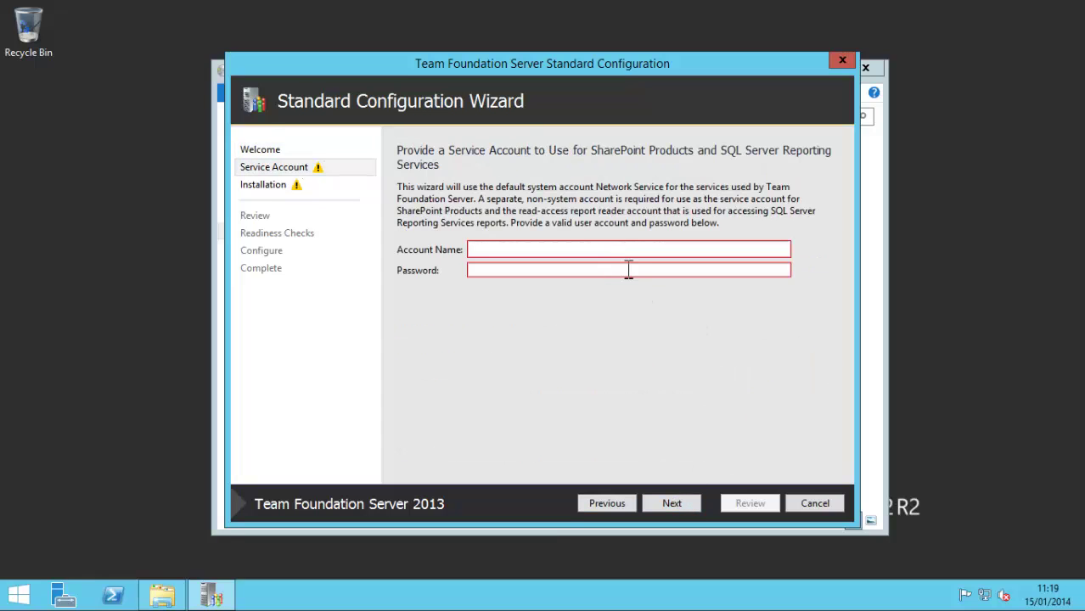
pyautogui.write('edalm')
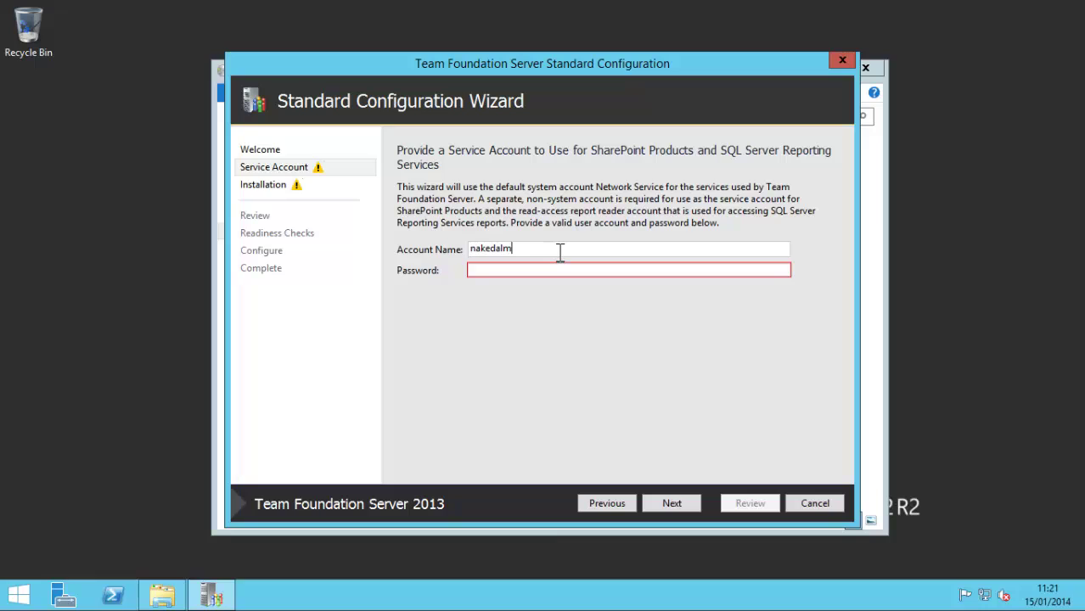
pyautogui.write('\\tfservice')
pyautogui.press('Tab')
pyautogui.write('•••••••••')
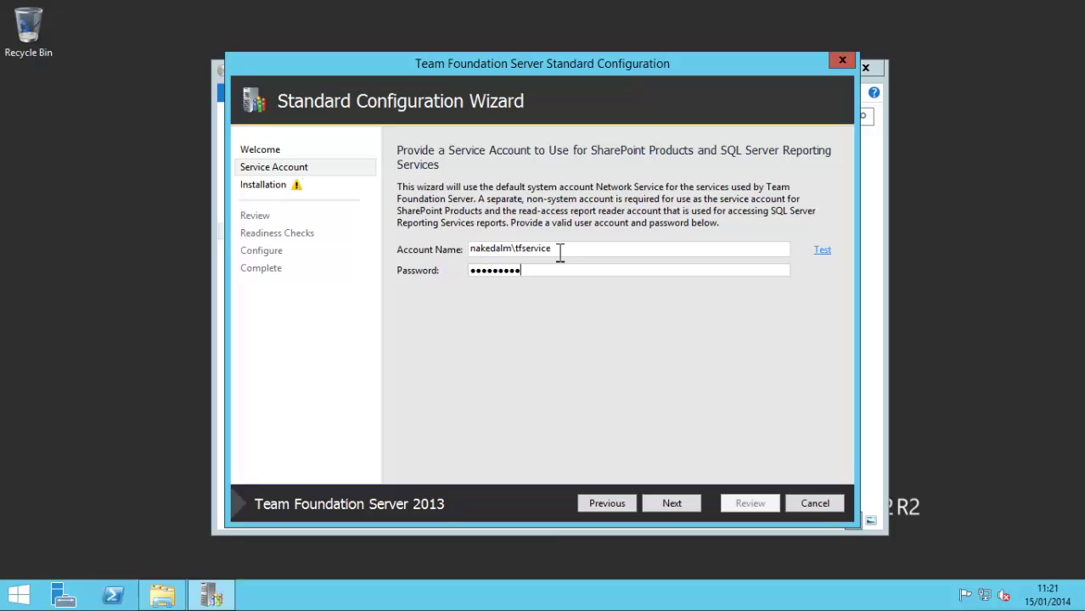
pyautogui.write('•')
pyautogui.click(826, 252)
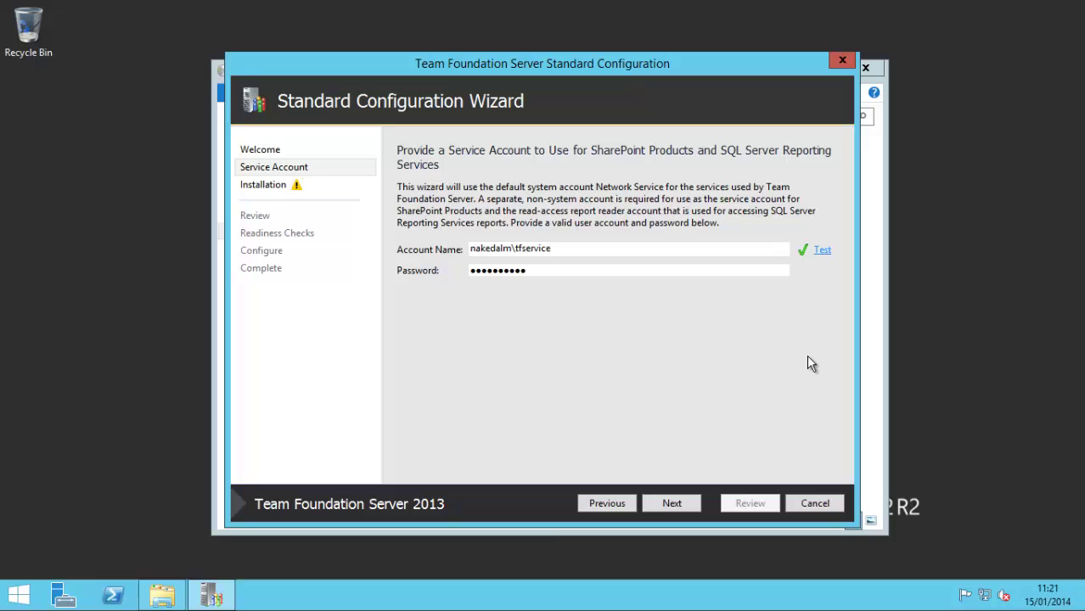
# Step: On the Install SharePoint page, choose to continue the TFS installation without SharePoint
pyautogui.click(678, 505)
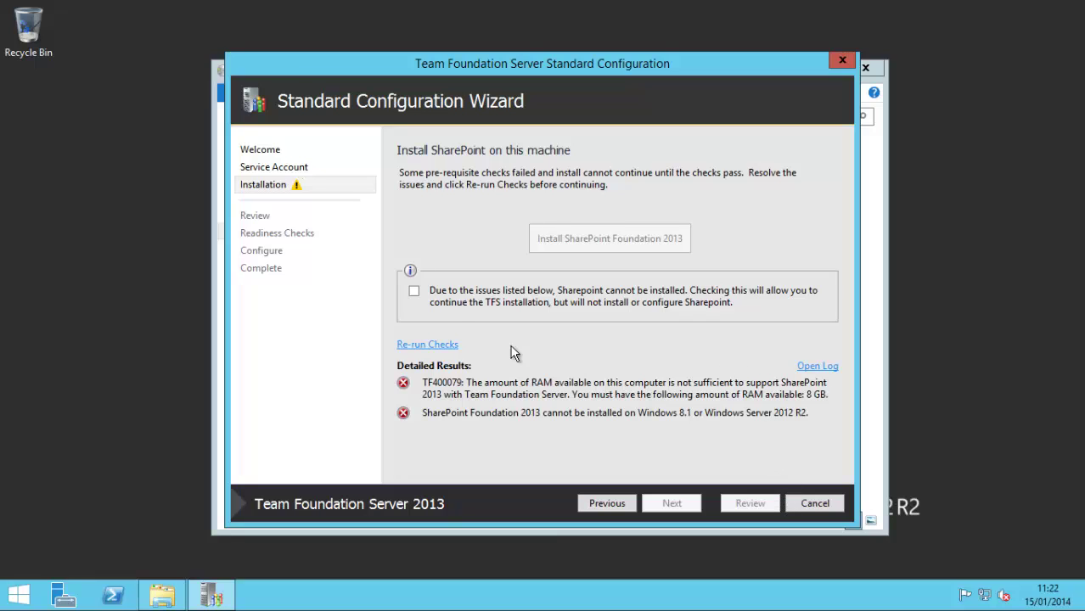
pyautogui.click(414, 291)
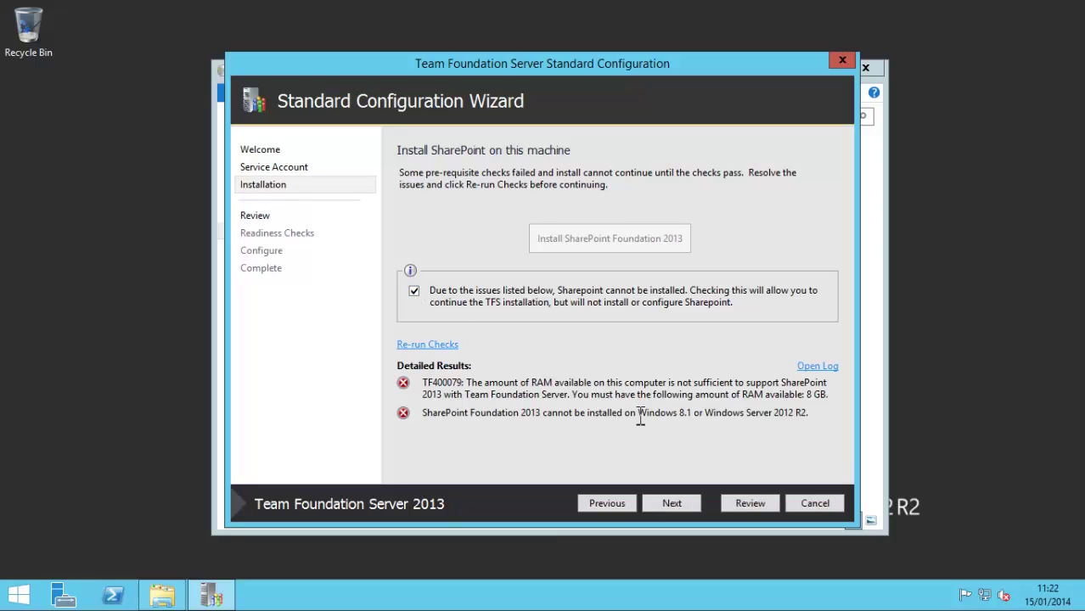
# Step: Look over the settings on the Review page, then verify until all five readiness checks pass
pyautogui.click(683, 503)
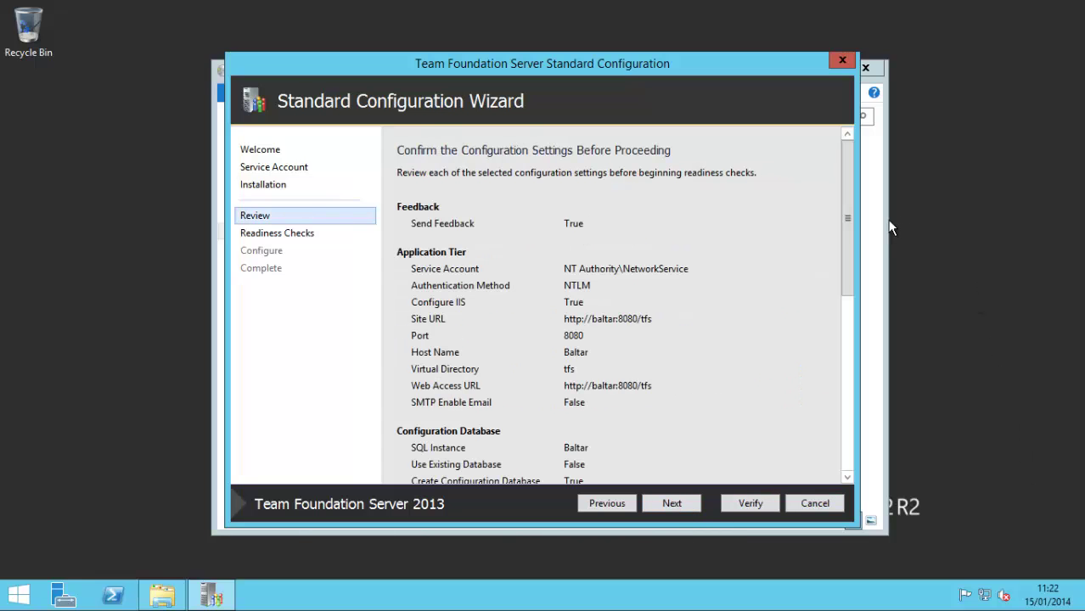
pyautogui.scroll(-2, 848, 227)
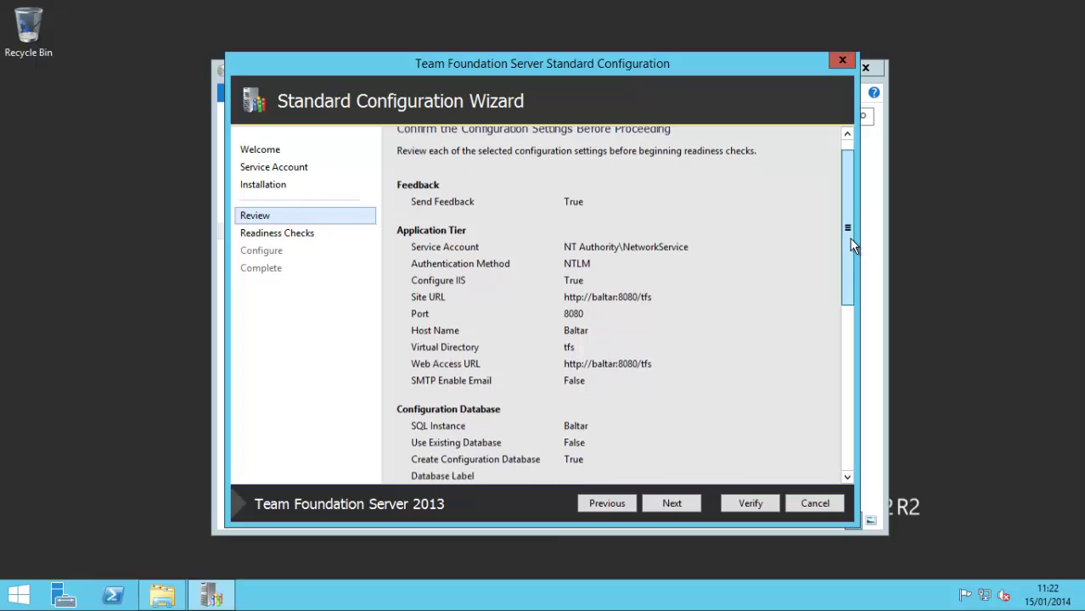
pyautogui.click(365, 234)
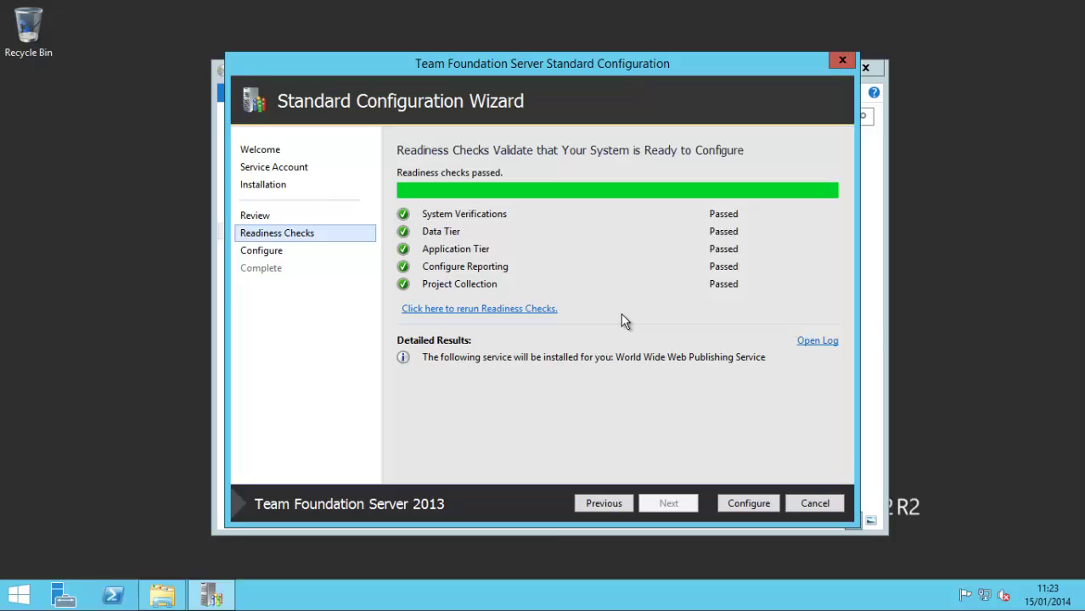
# Step: Run Configure and wait until all seven stages, including Project Collection, show Complete
pyautogui.click(749, 504)
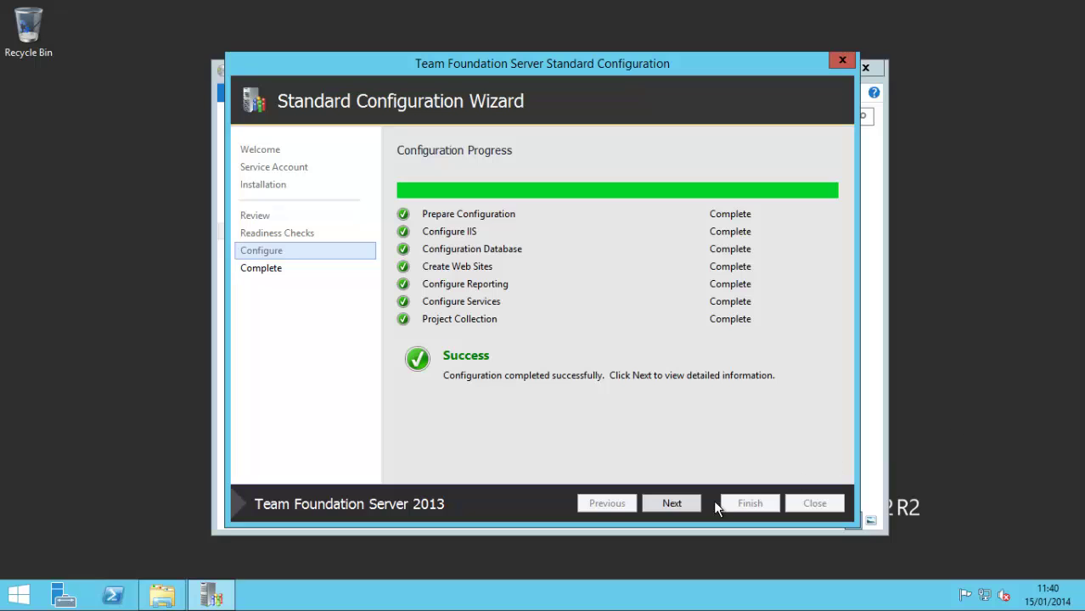
pyautogui.click(672, 504)
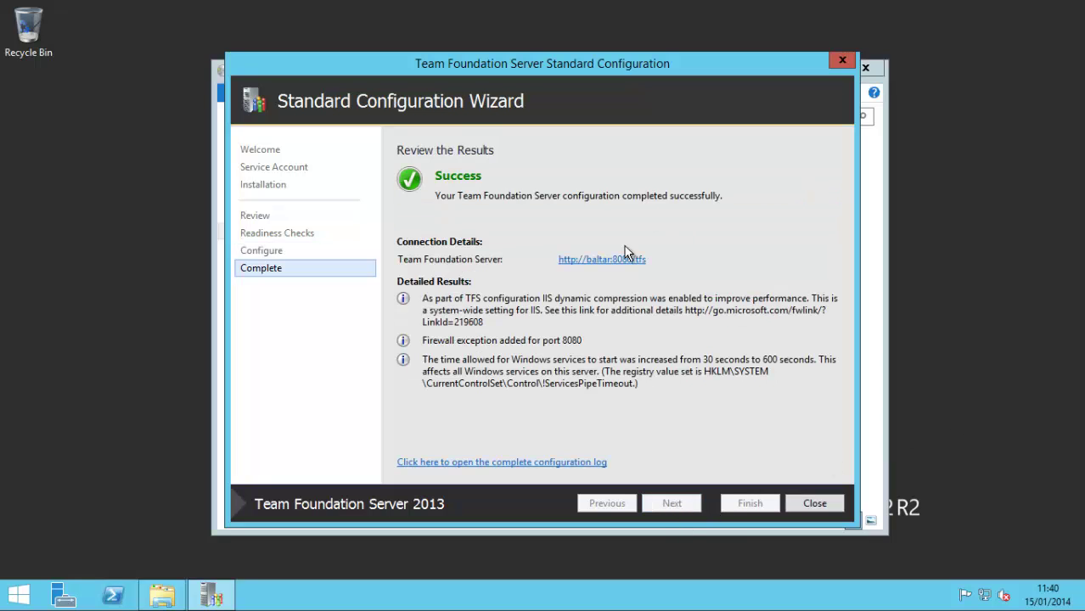
pyautogui.click(612, 263)
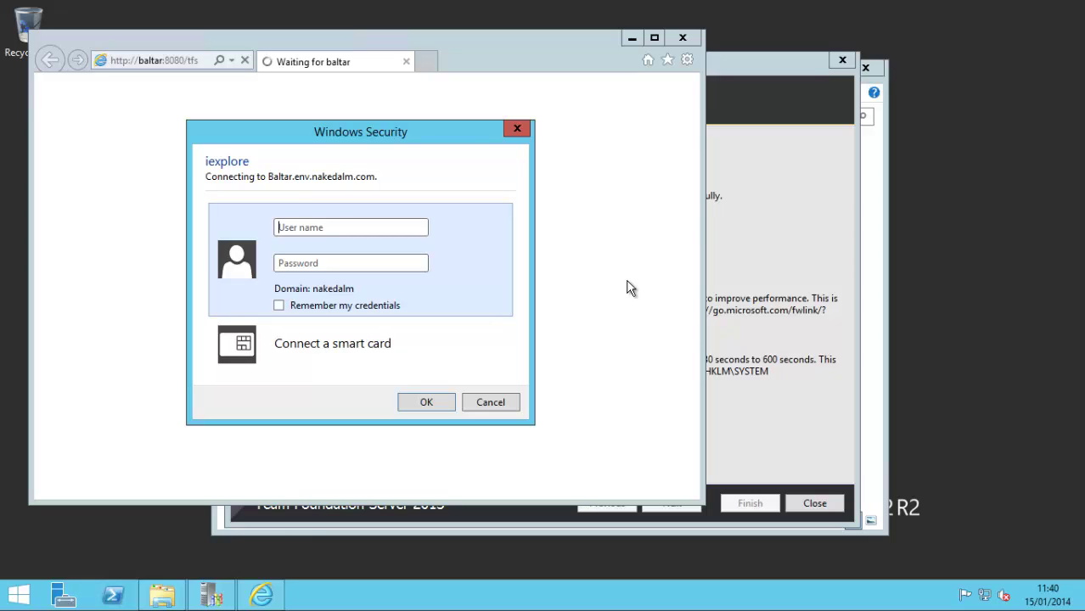
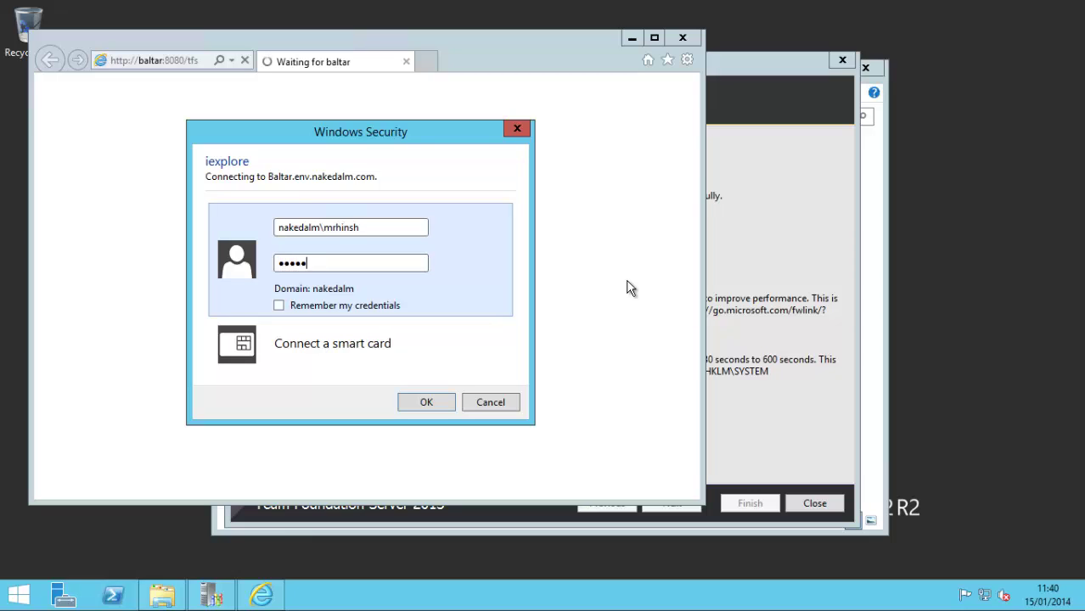
pyautogui.press('BackSpace')
pyautogui.press('BackSpace')
pyautogui.press('BackSpace')
pyautogui.press('BackSpace')
pyautogui.press('BackSpace')
pyautogui.press('BackSpace')
pyautogui.click(441, 304)
pyautogui.click(436, 402)
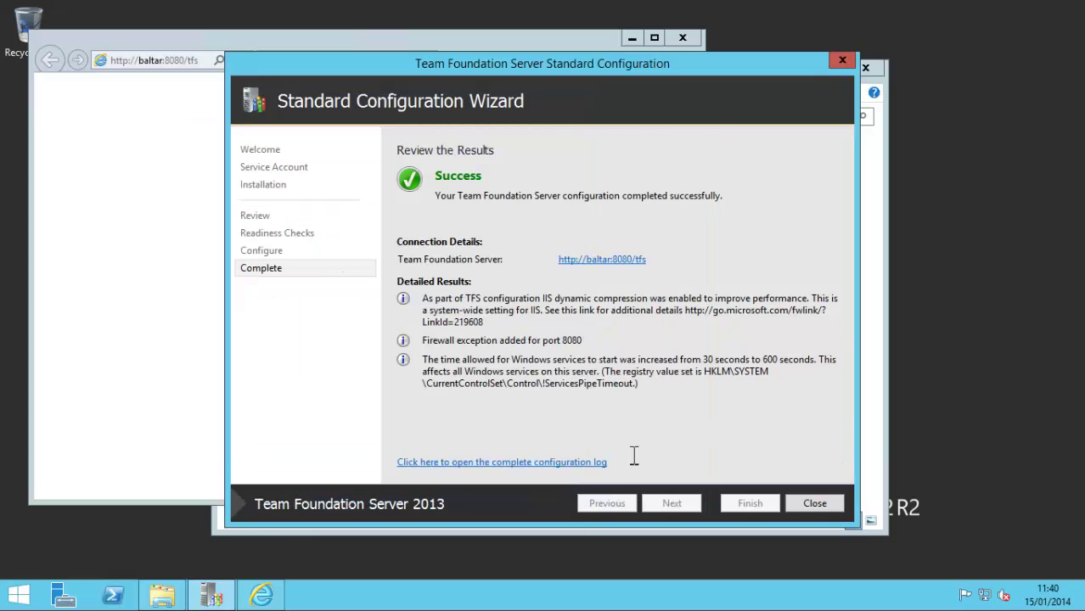
# Step: Close the configuration wizard and Configuration Center, then minimize the Administration Console
pyautogui.click(828, 504)
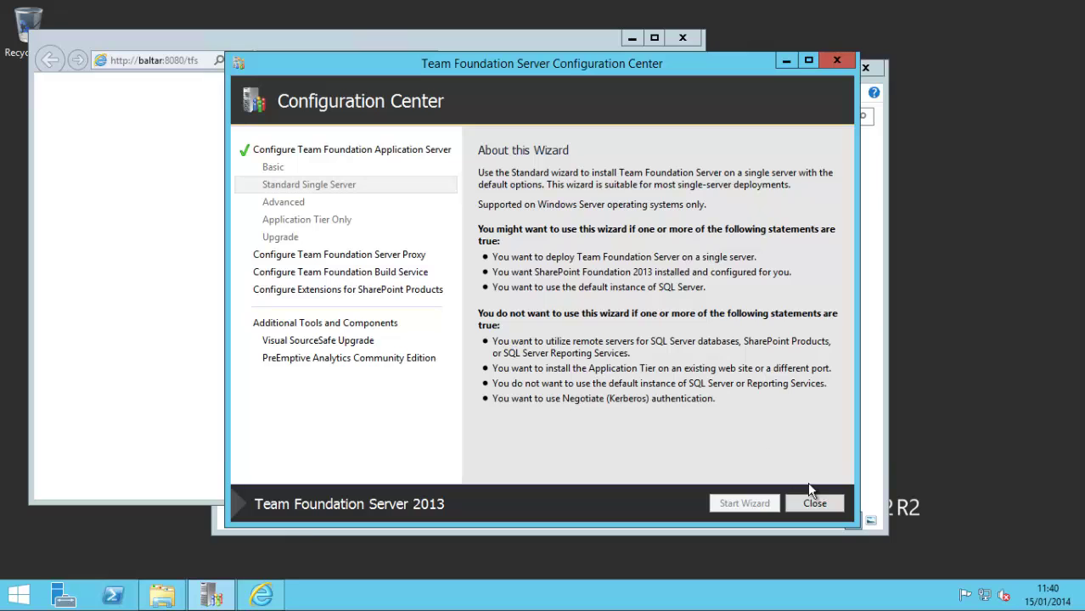
pyautogui.click(816, 508)
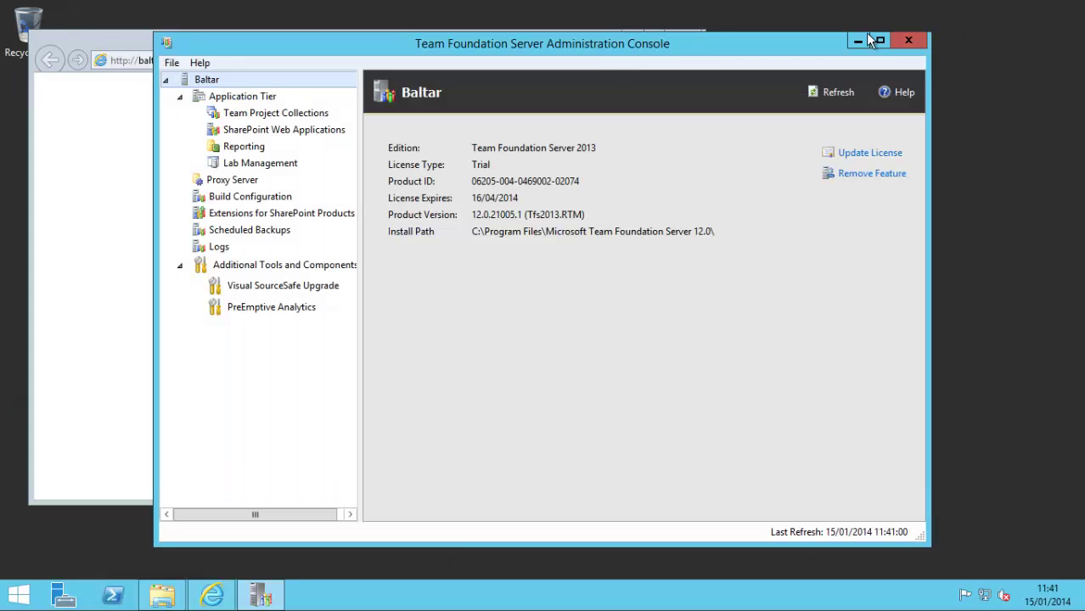
pyautogui.click(856, 40)
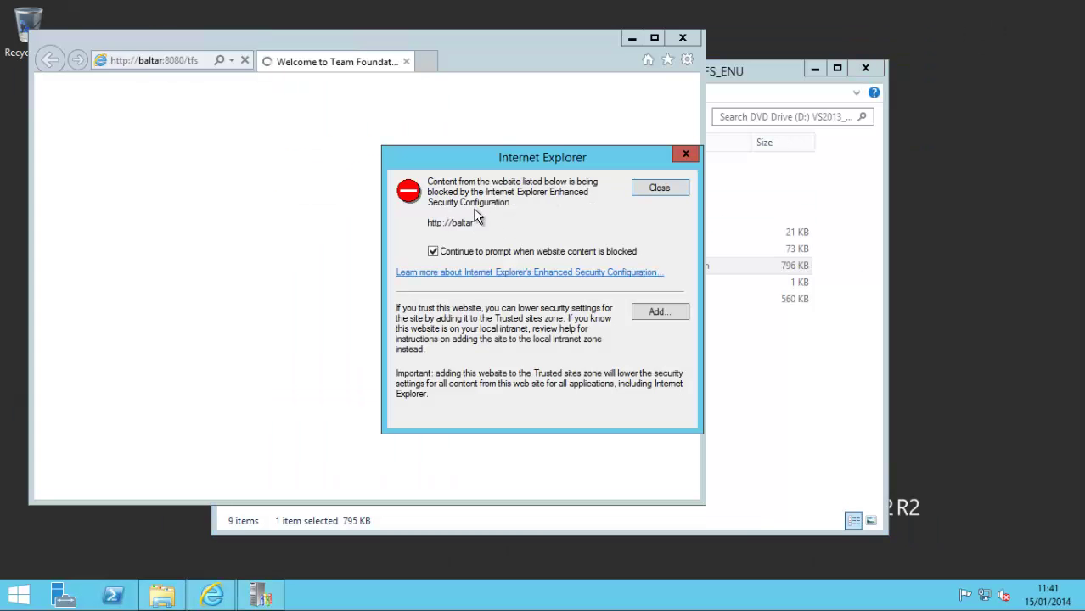
pyautogui.click(660, 312)
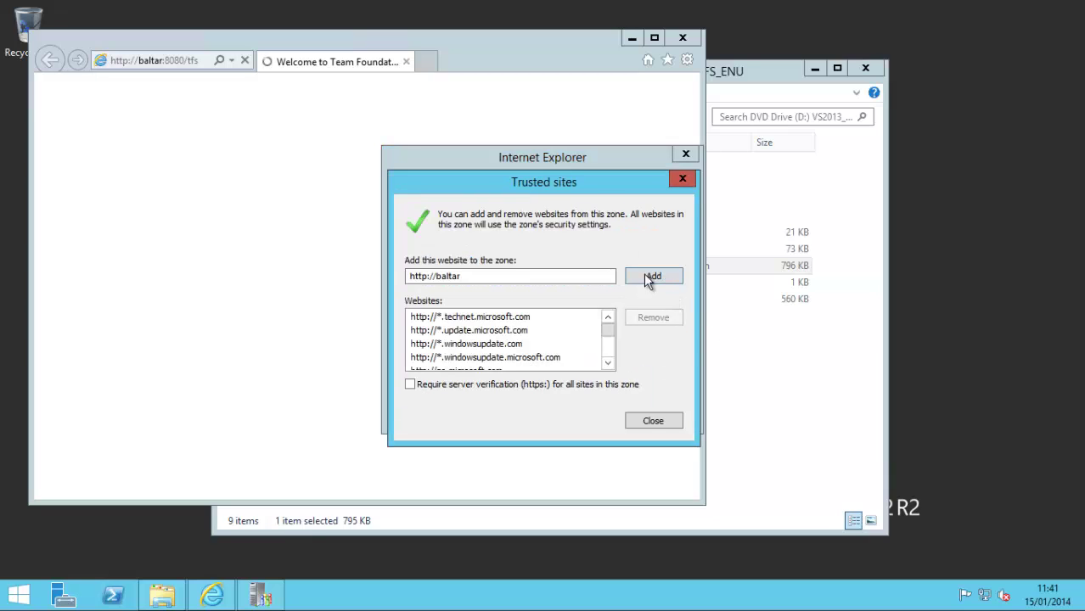
pyautogui.click(650, 276)
pyautogui.click(655, 419)
pyautogui.click(657, 418)
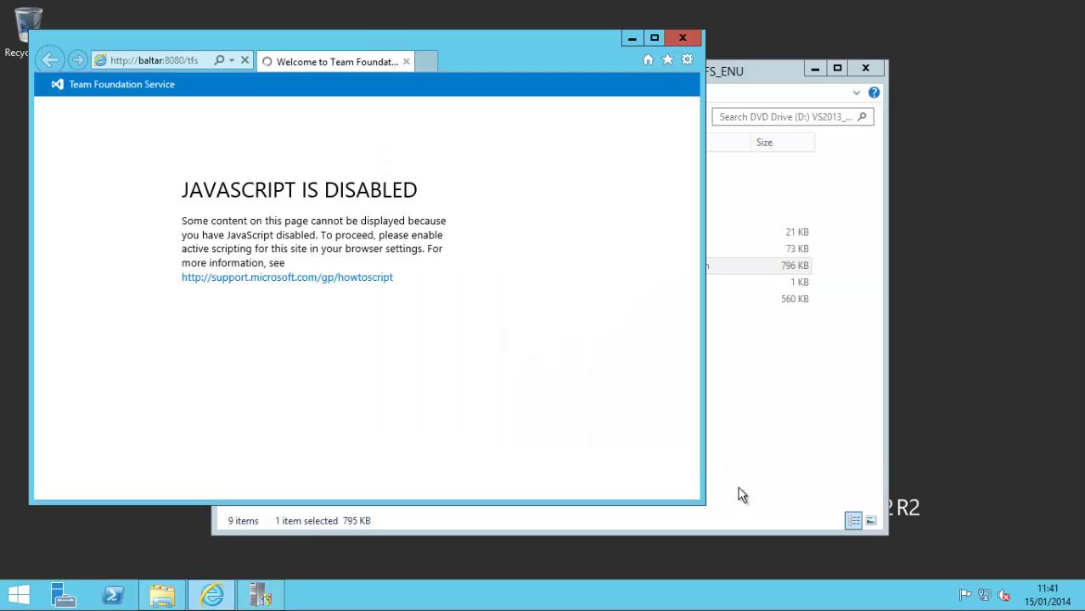
pyautogui.click(240, 217)
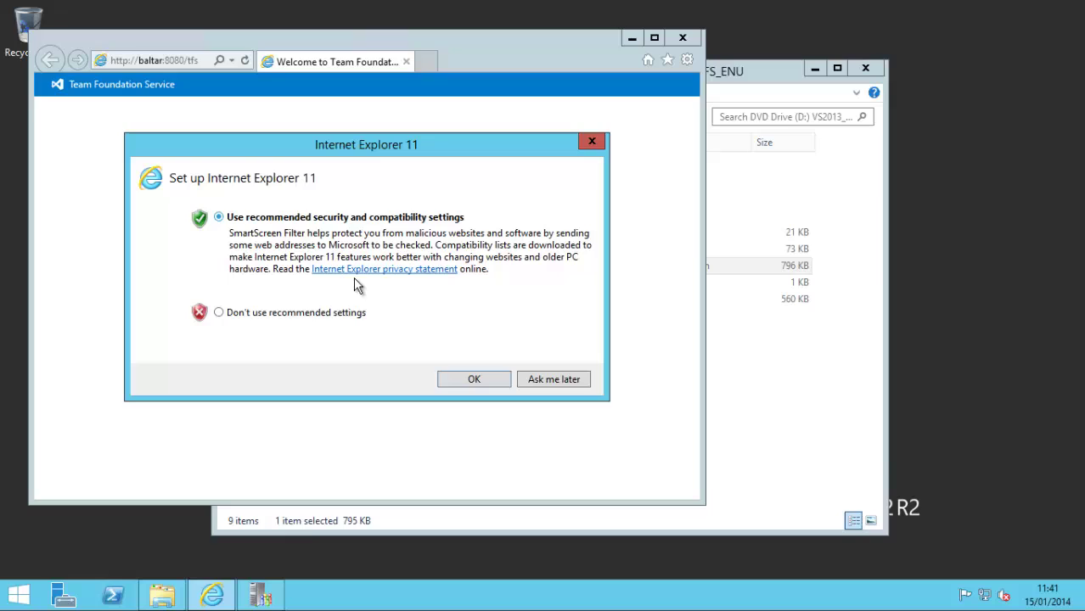
pyautogui.click(471, 380)
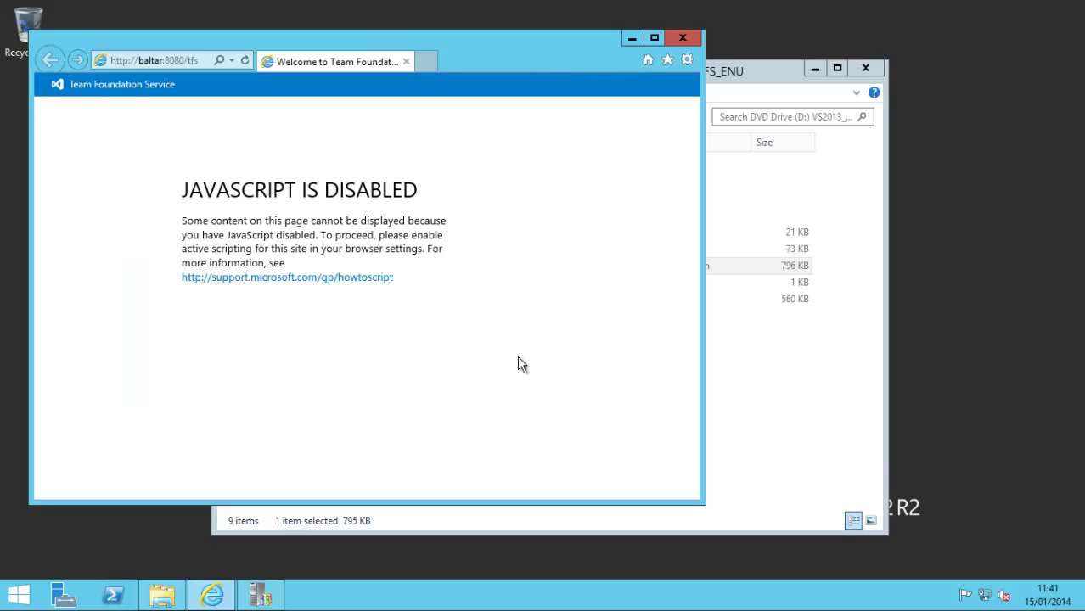
pyautogui.click(682, 38)
# Step: Turn IE Enhanced Security Configuration Off for Administrators and Users on Server Manager's Local Server
pyautogui.click(64, 596)
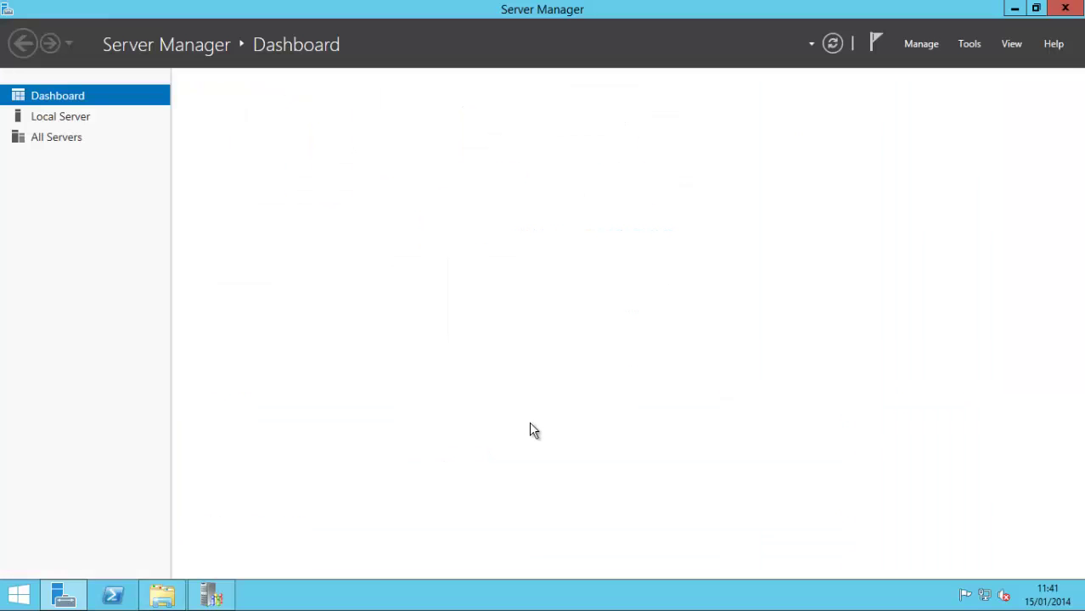
pyautogui.click(444, 146)
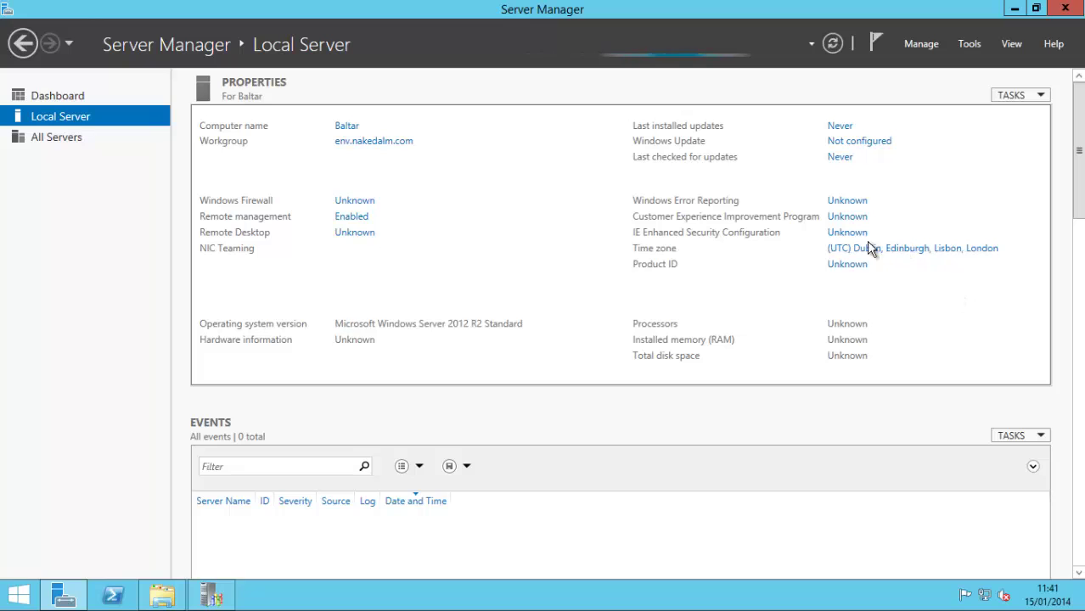
pyautogui.click(836, 234)
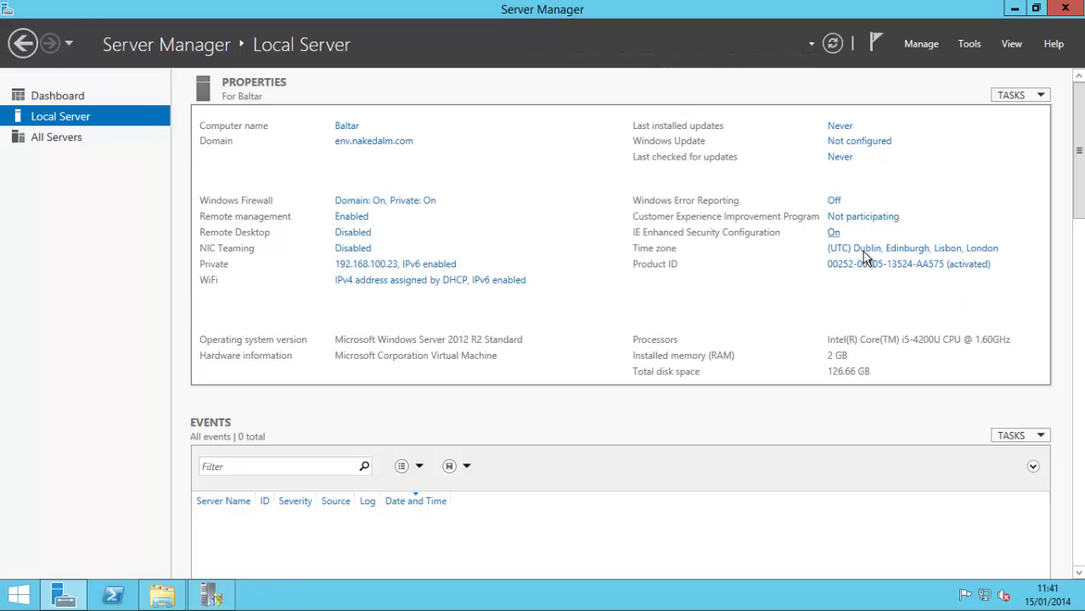
pyautogui.click(450, 277)
pyautogui.click(440, 369)
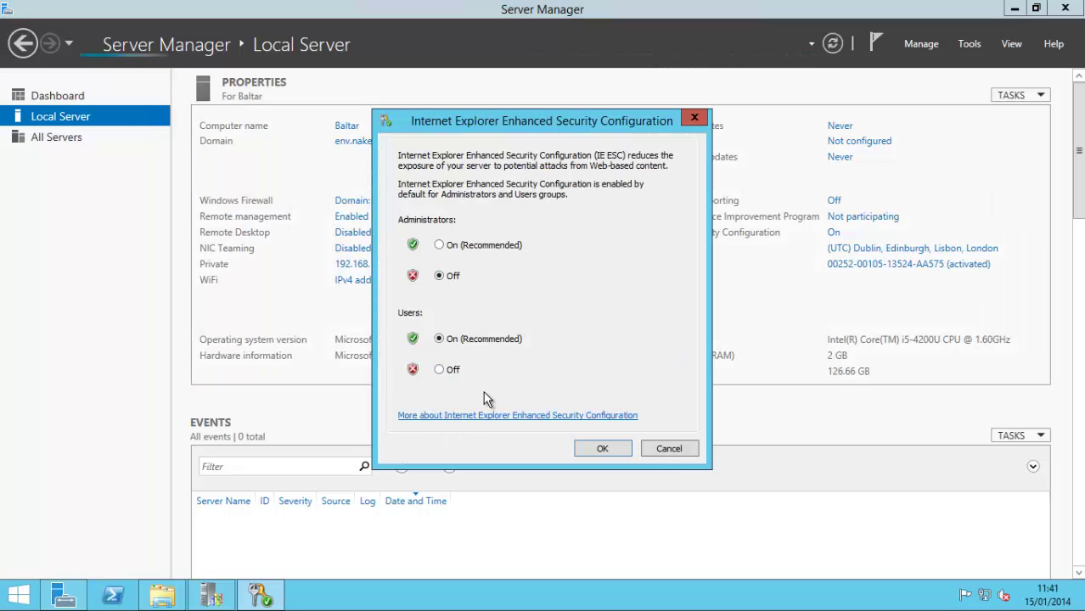
pyautogui.click(617, 448)
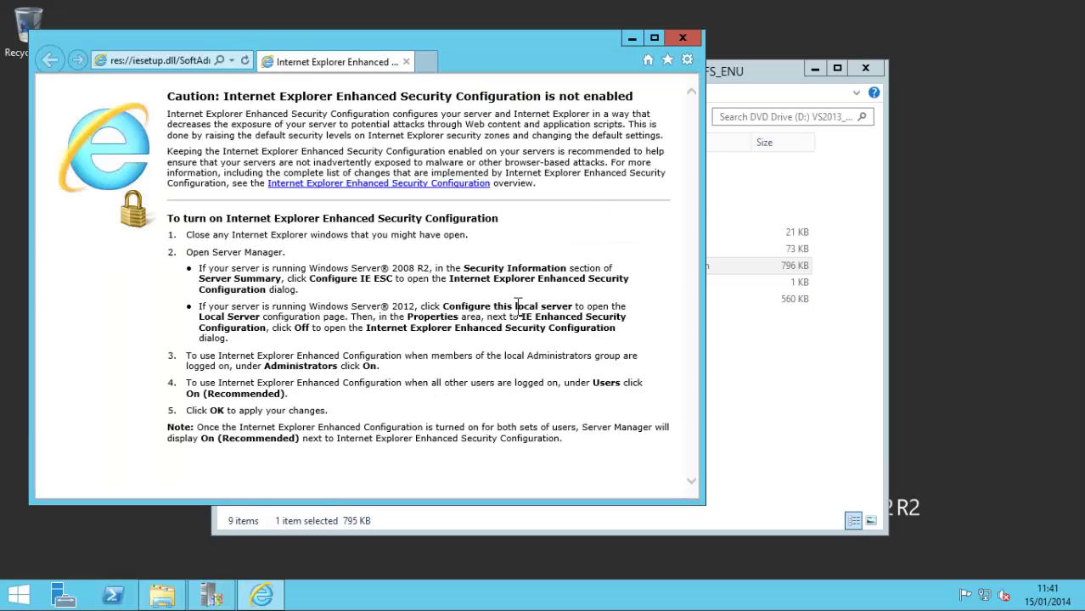
pyautogui.write('http://baltar:8080/tfs')
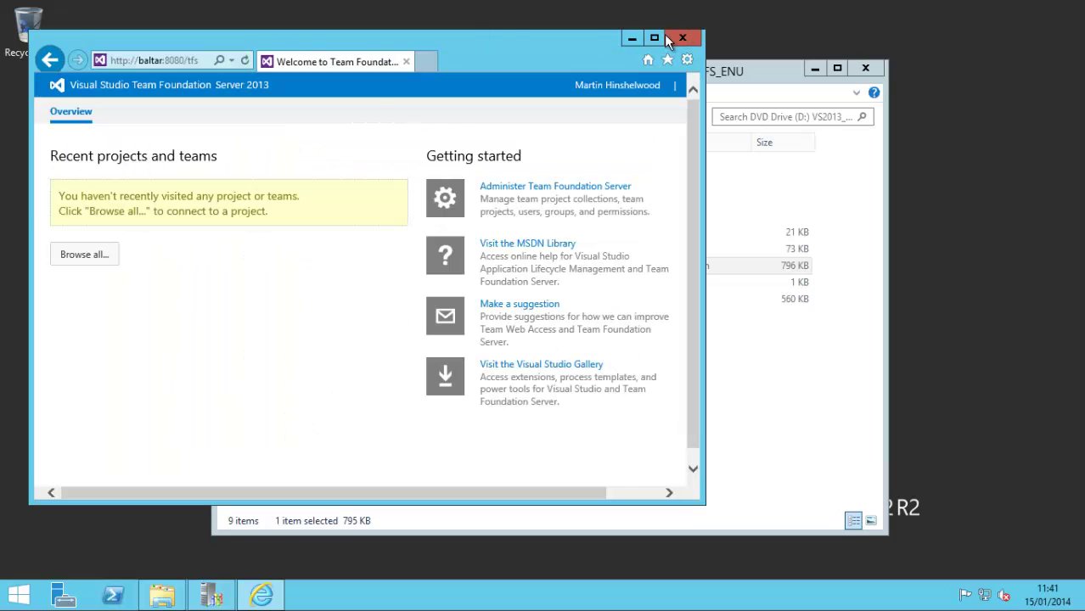
pyautogui.click(653, 37)
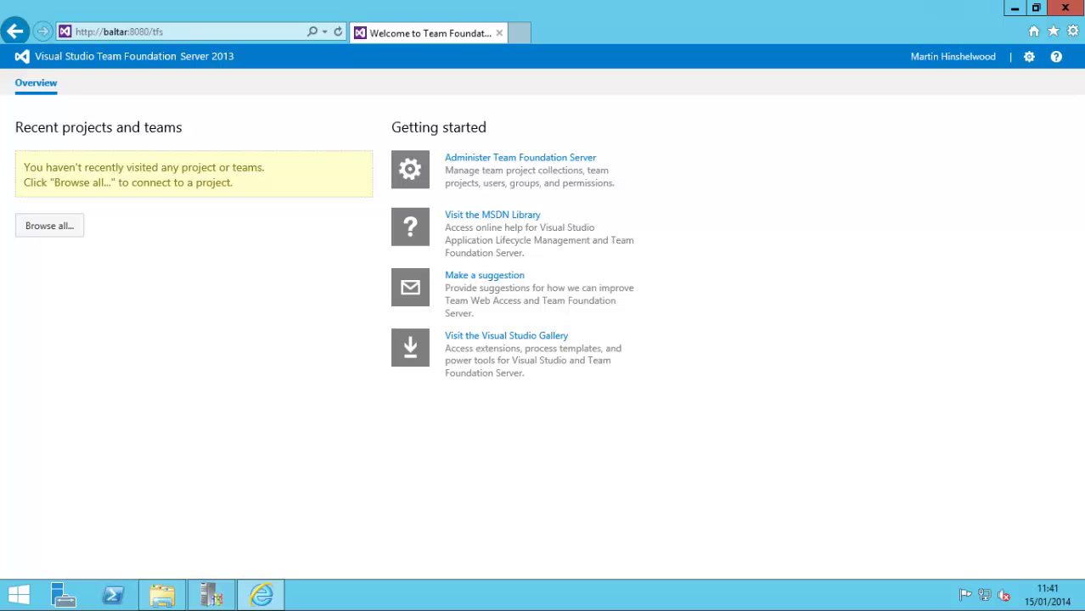
pyautogui.click(1066, 8)
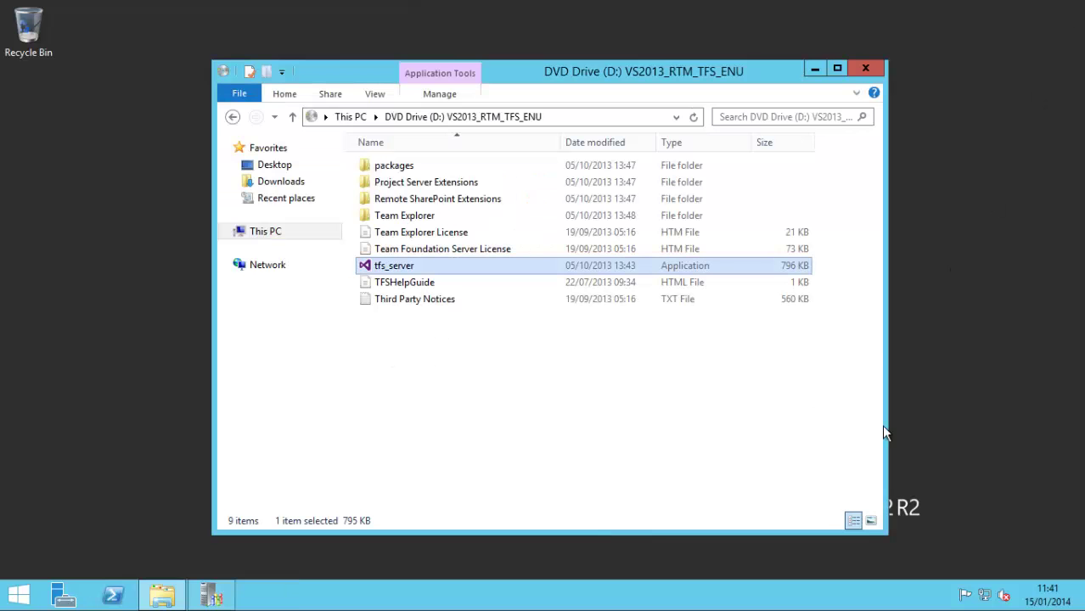
# Step: Browse the Application Tier summary and the team projects in DefaultCollection in the Administration Console
pyautogui.click(866, 68)
pyautogui.click(212, 594)
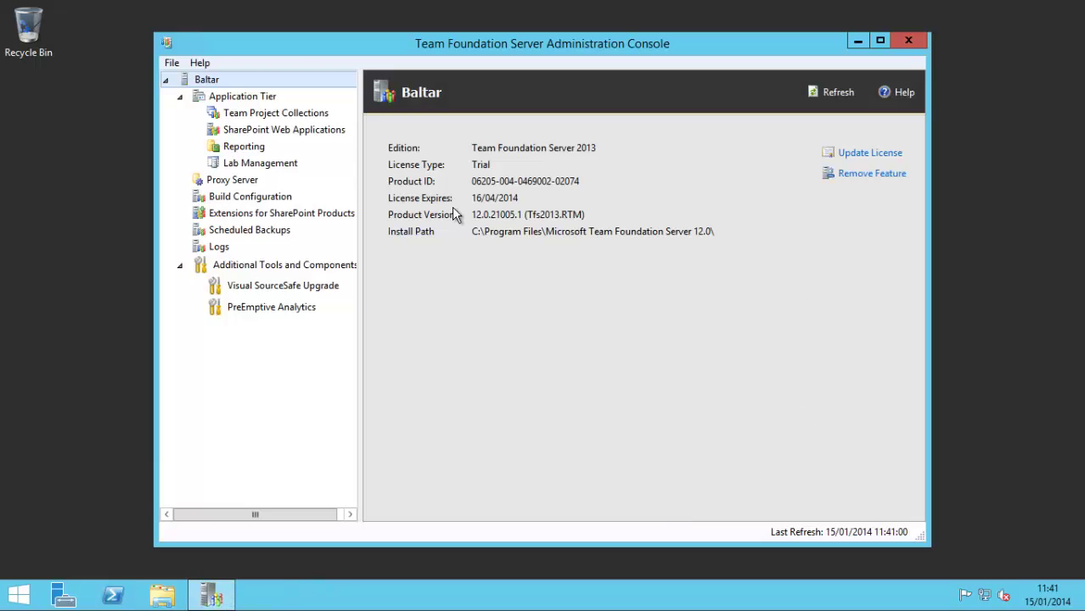
pyautogui.click(258, 100)
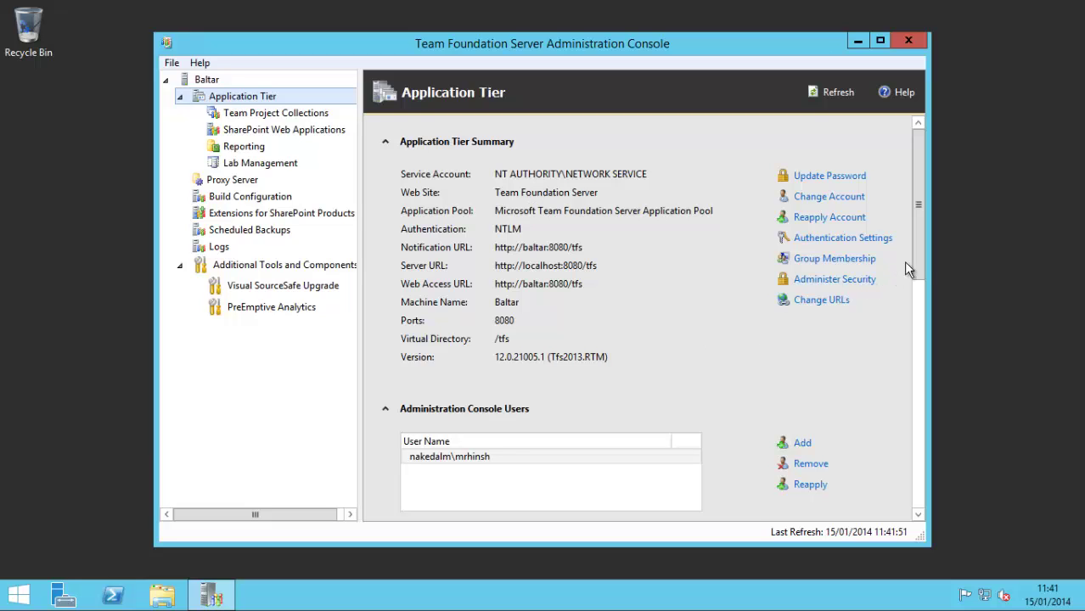
pyautogui.scroll(-1, 923, 268)
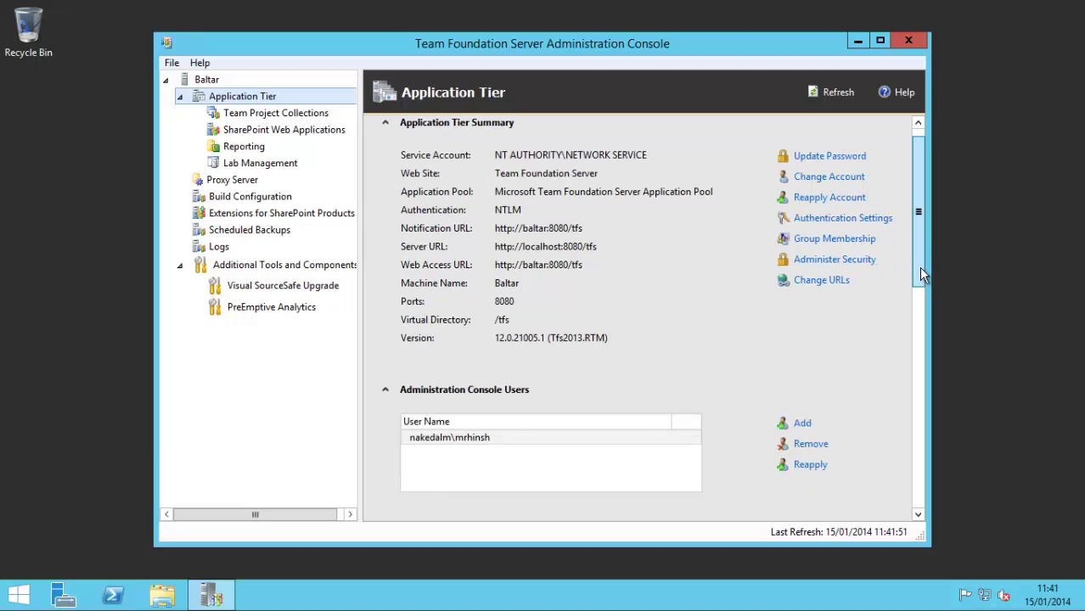
pyautogui.click(263, 113)
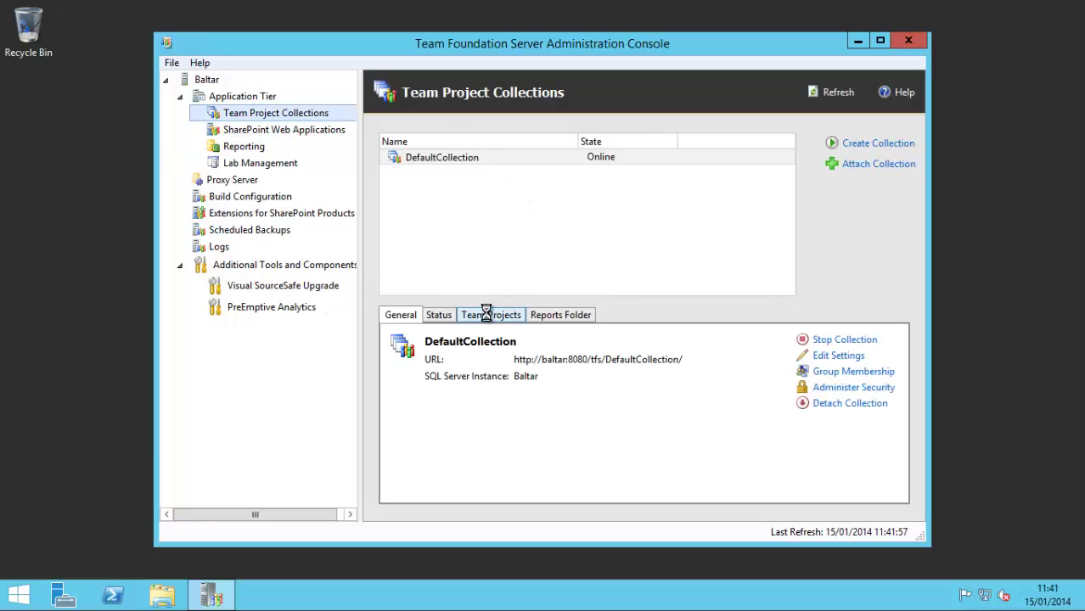
pyautogui.click(488, 315)
# Step: Check the SharePoint Web Applications and Reporting settings, confirming warehouse, analysis and report server are configured
pyautogui.click(250, 130)
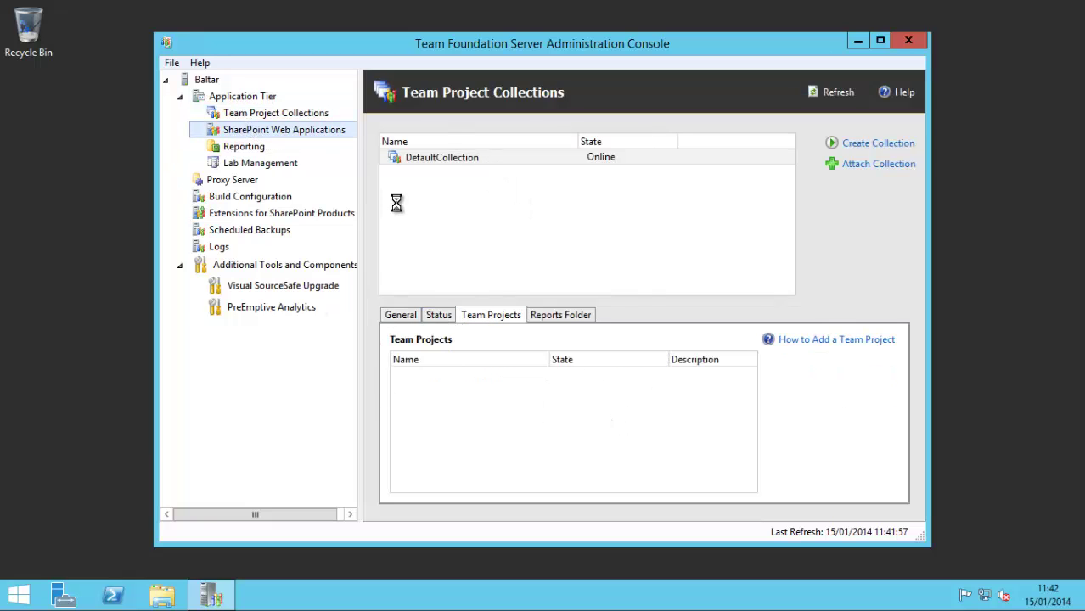
pyautogui.click(242, 148)
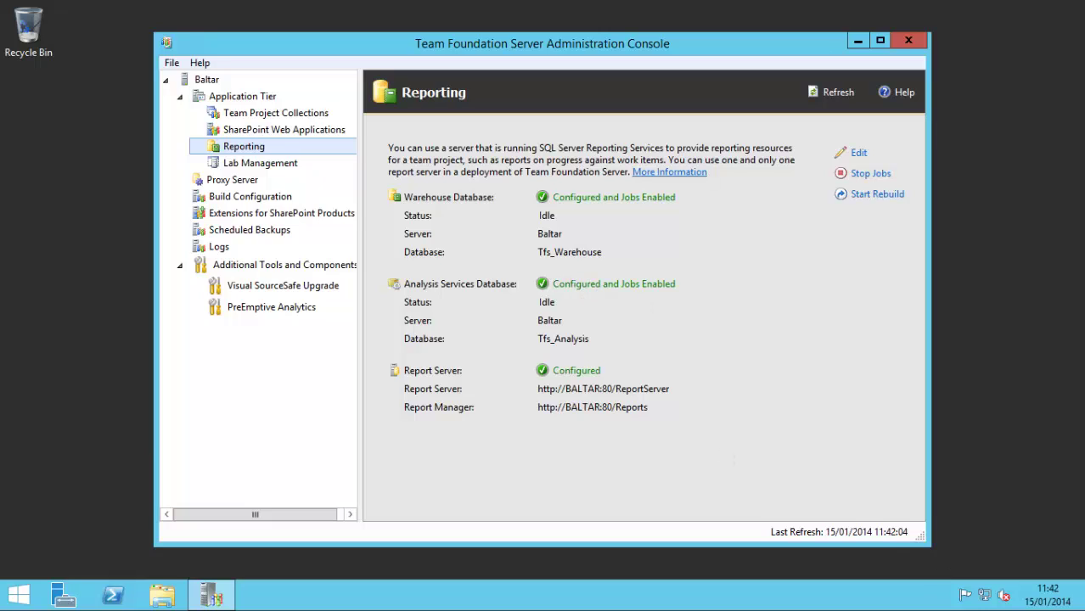
pyautogui.moveTo(1084, 1)
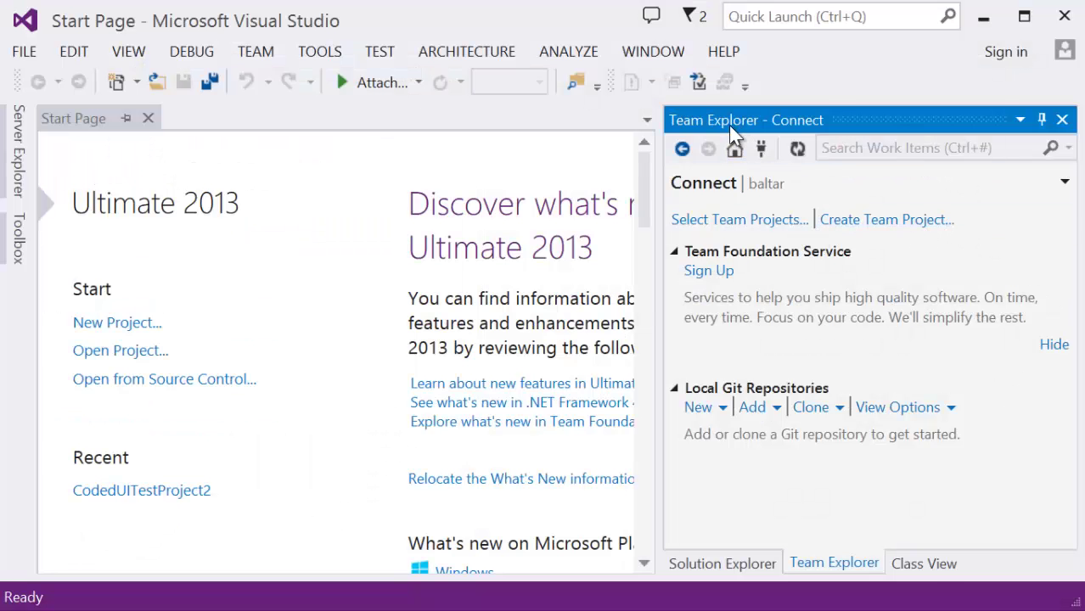
# Step: Cancel the Select Team Projects dialog and start Create Team Project on baltar\DefaultCollection
pyautogui.click(769, 219)
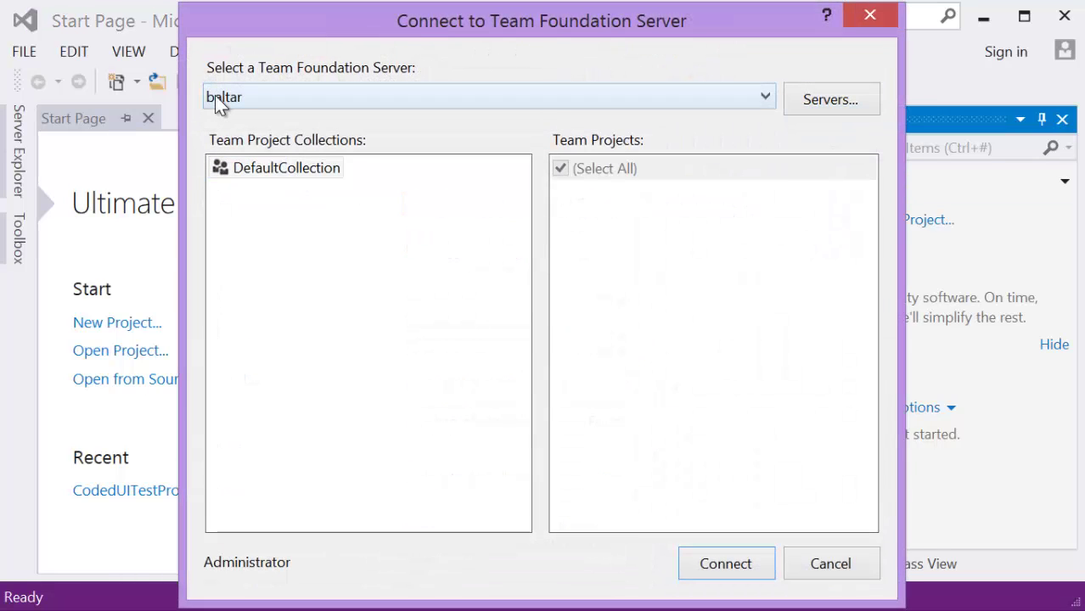
pyautogui.click(832, 564)
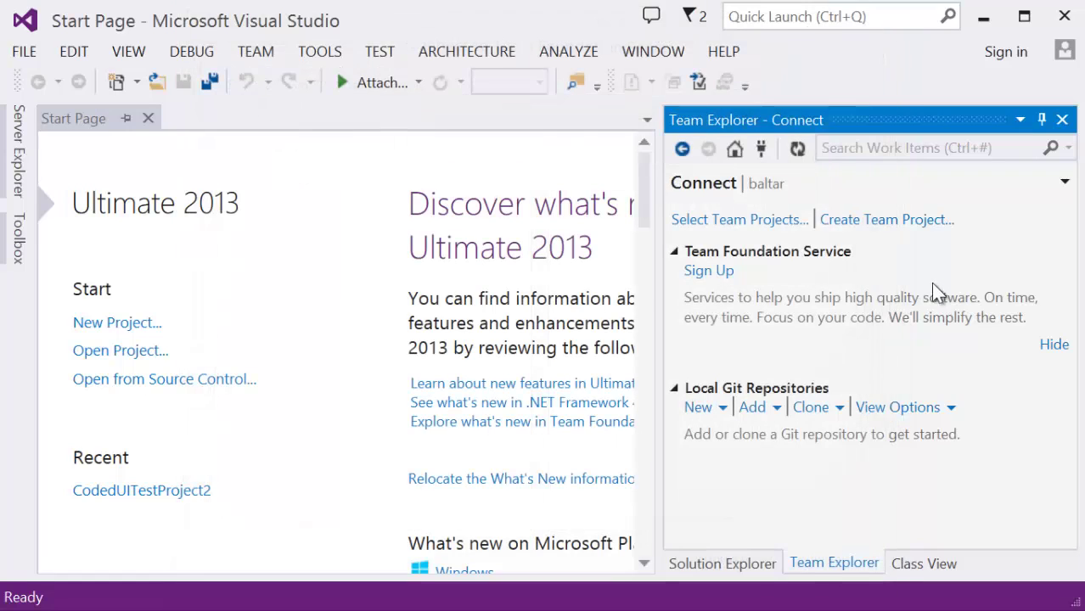
pyautogui.click(905, 222)
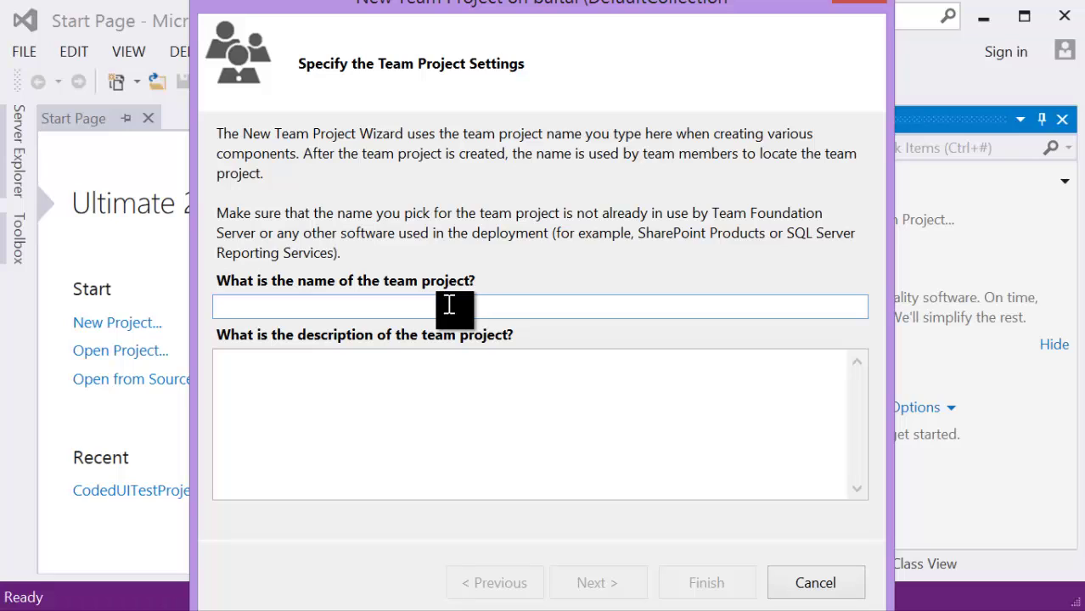
# Step: Name the team project MyFirstTeamProject and keep the Microsoft Visual Studio Scrum 2013 template
pyautogui.write('MyFirst')
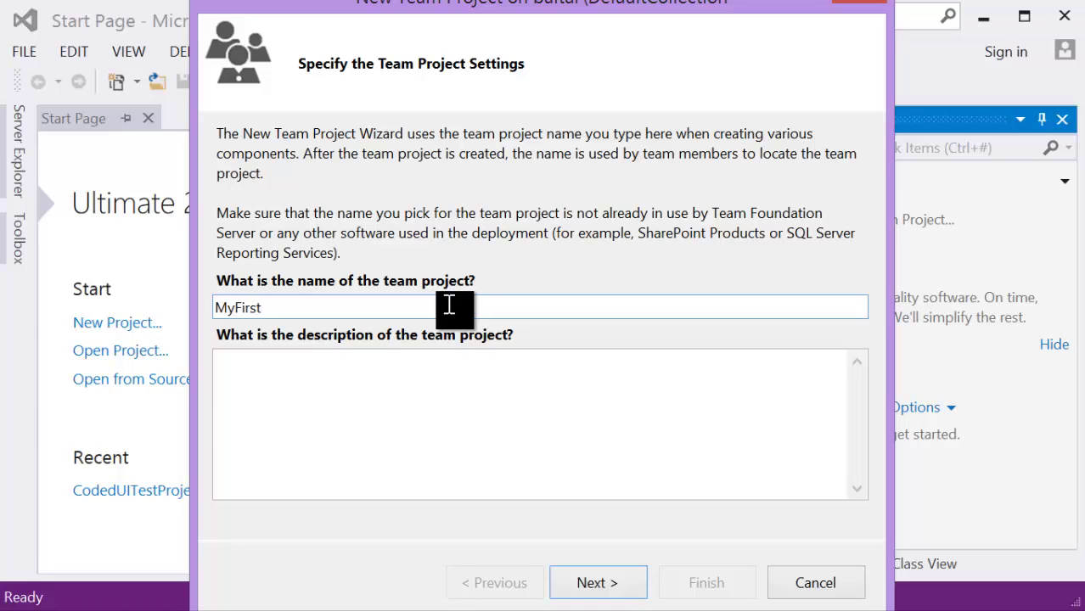
pyautogui.write('TeamProje')
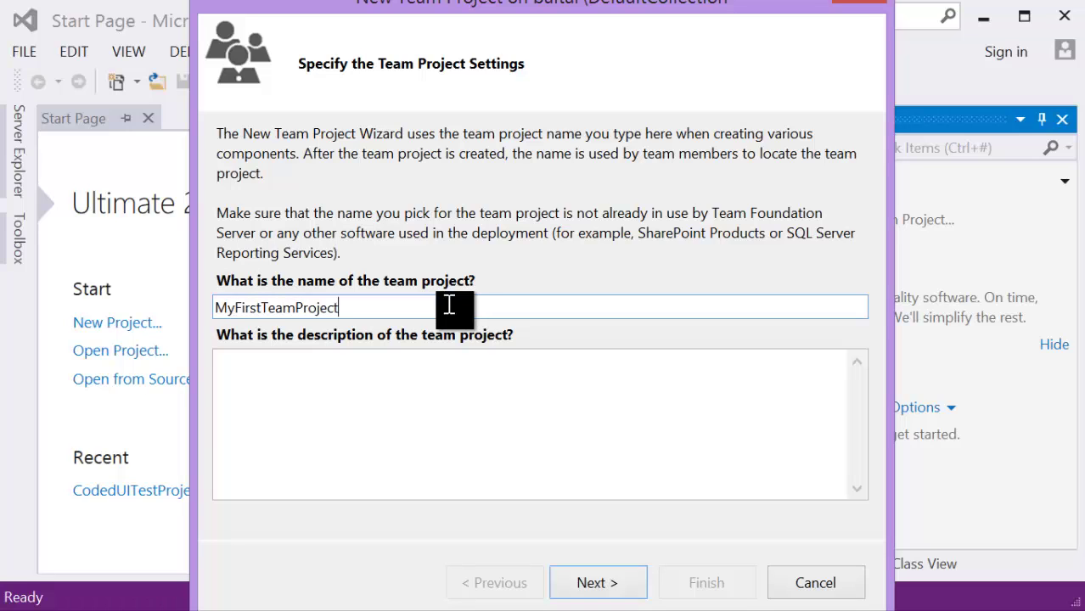
pyautogui.write('ct')
pyautogui.click(585, 582)
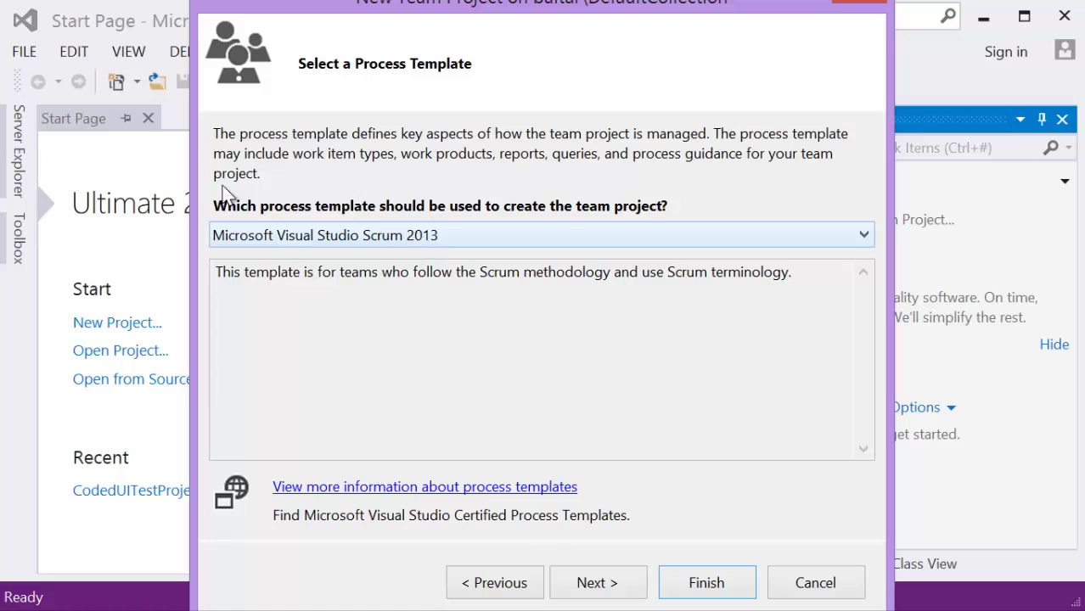
pyautogui.click(574, 238)
pyautogui.click(577, 240)
pyautogui.click(617, 586)
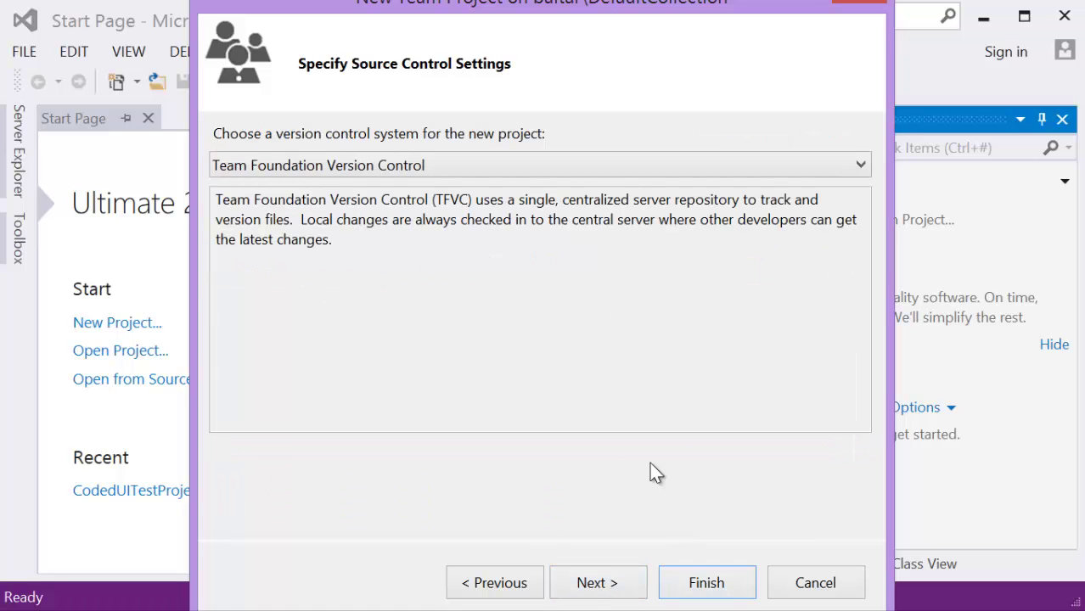
# Step: Choose Git for version control and finish creating the team project
pyautogui.click(541, 168)
pyautogui.click(500, 205)
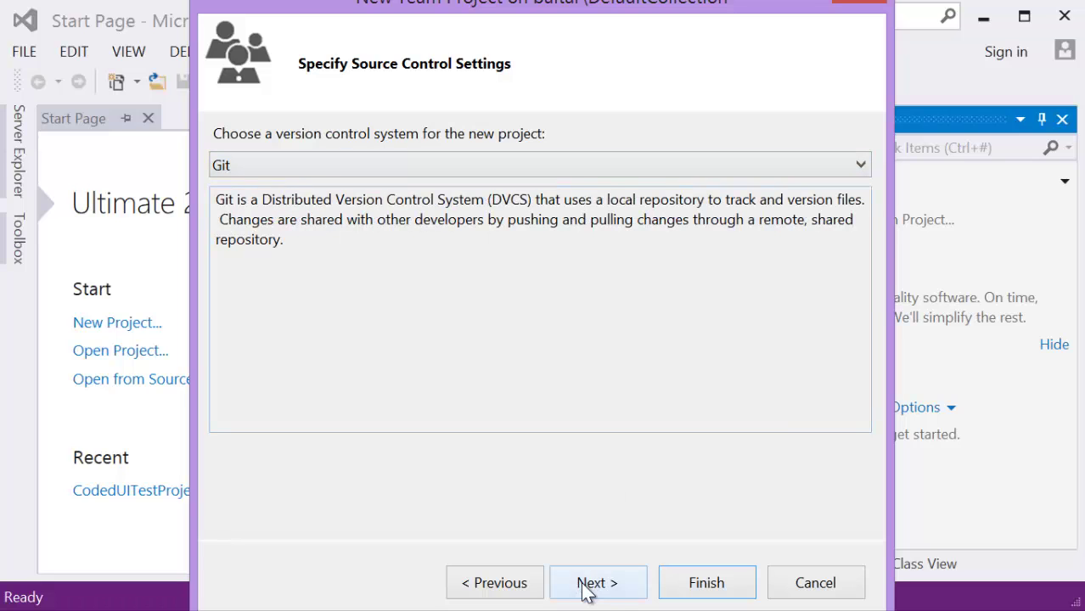
pyautogui.click(617, 591)
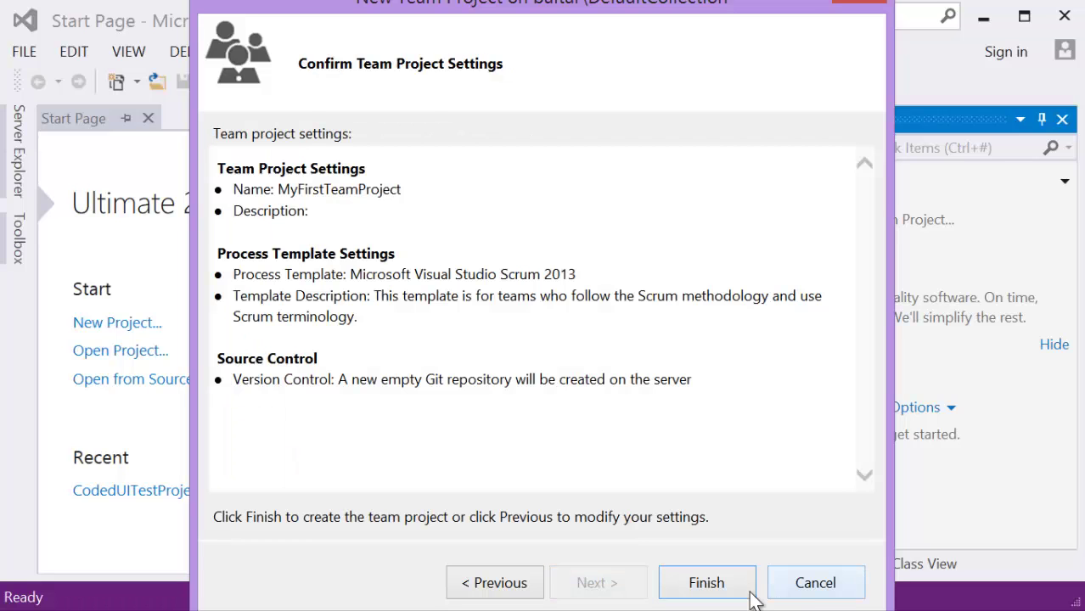
pyautogui.click(707, 584)
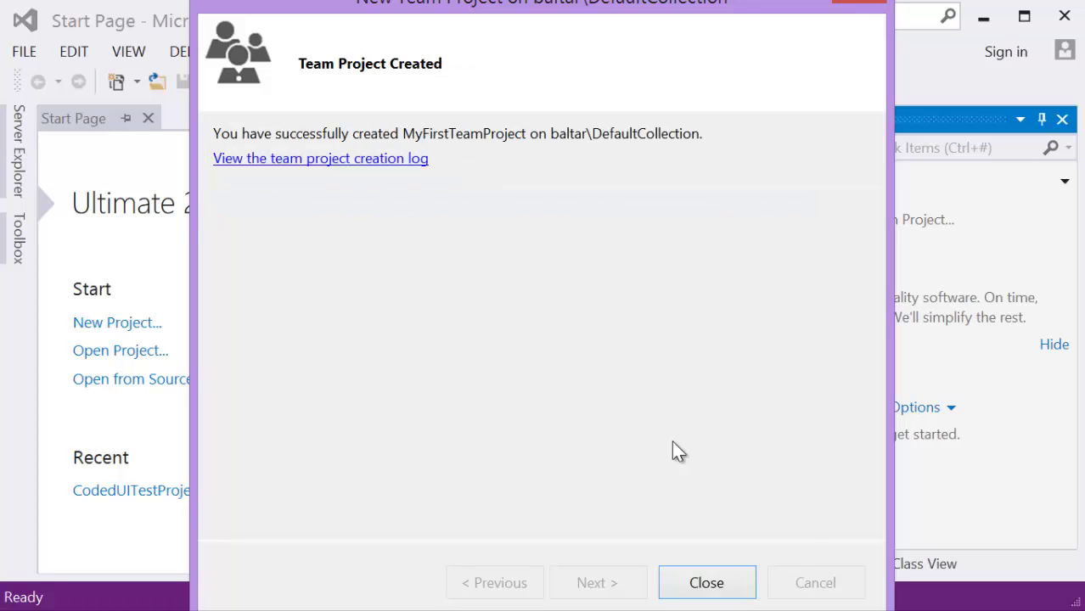
pyautogui.click(735, 586)
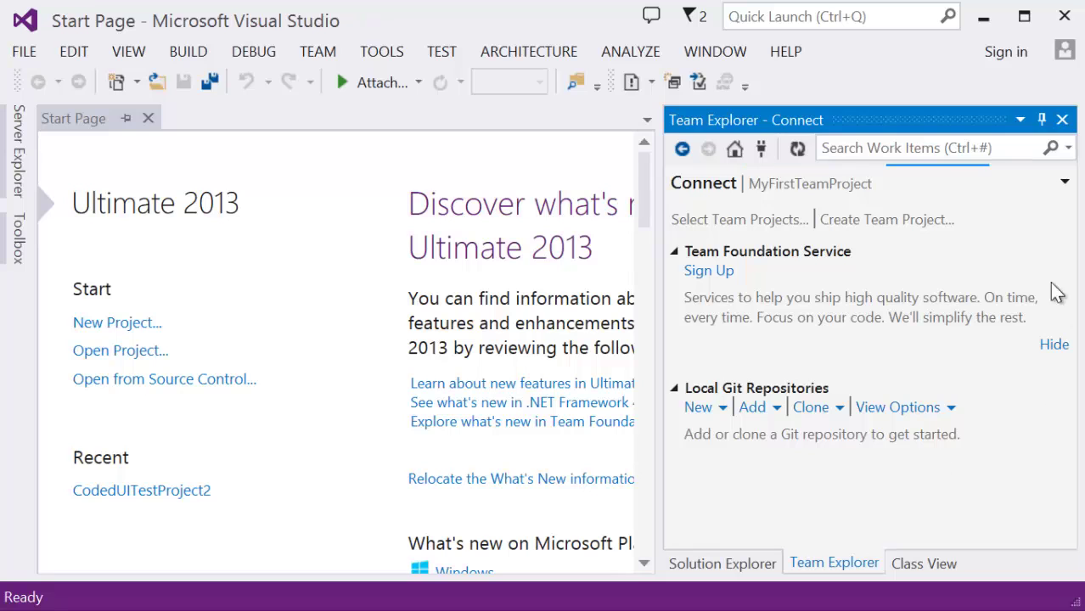
# Step: Refresh Team Project Collections and select MyFirstTeamProject, shown as Active in DefaultCollection
pyautogui.moveTo(821, 189)
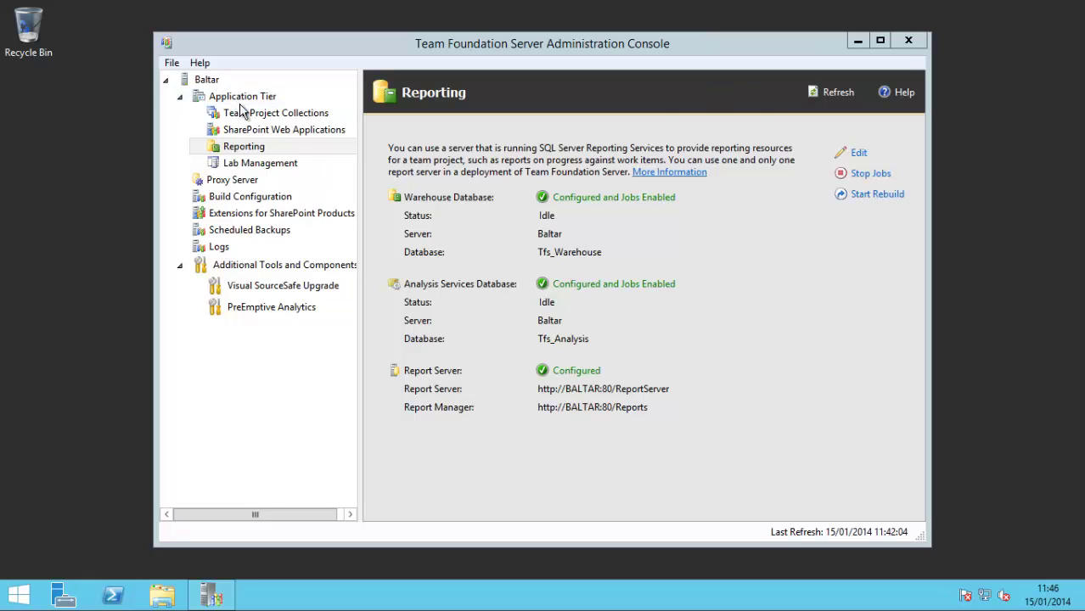
pyautogui.click(246, 113)
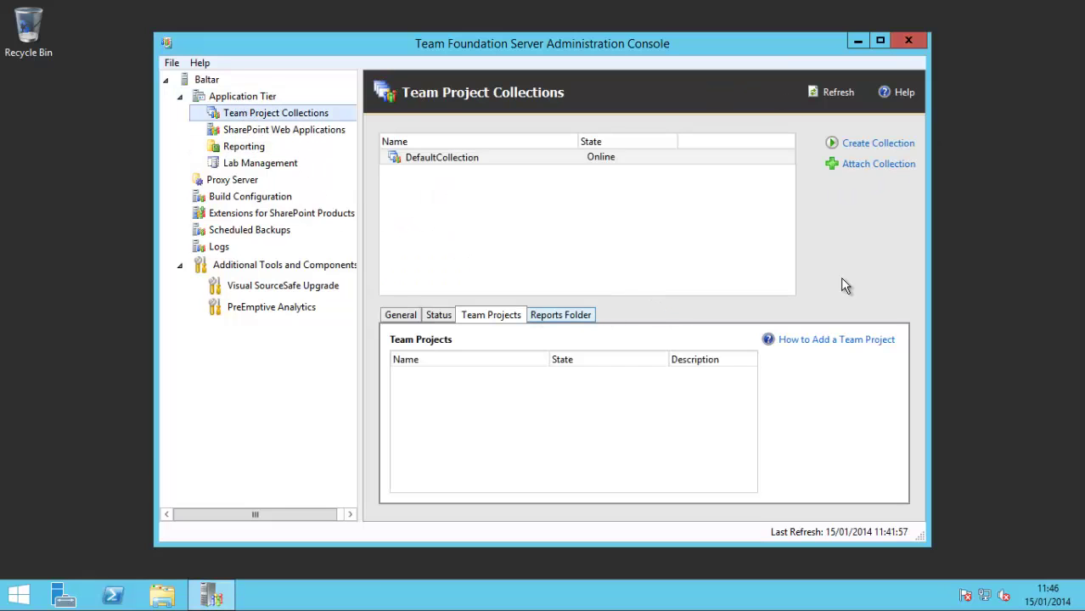
pyautogui.click(838, 95)
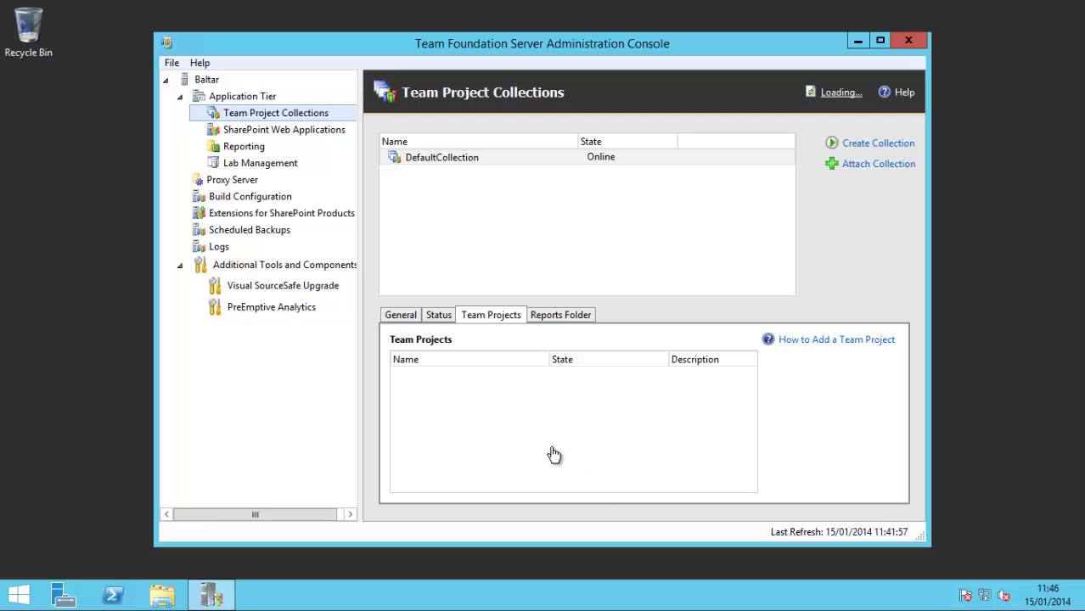
pyautogui.click(484, 377)
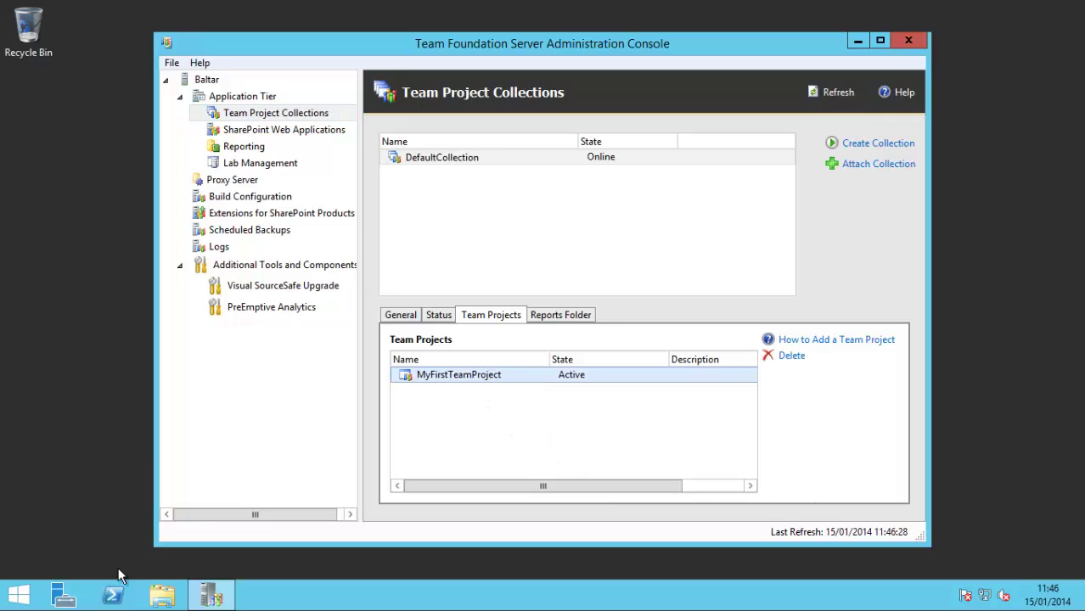
# Step: Launch Internet Explorer from the desktop taskbar
pyautogui.click(14, 598)
pyautogui.press('super')
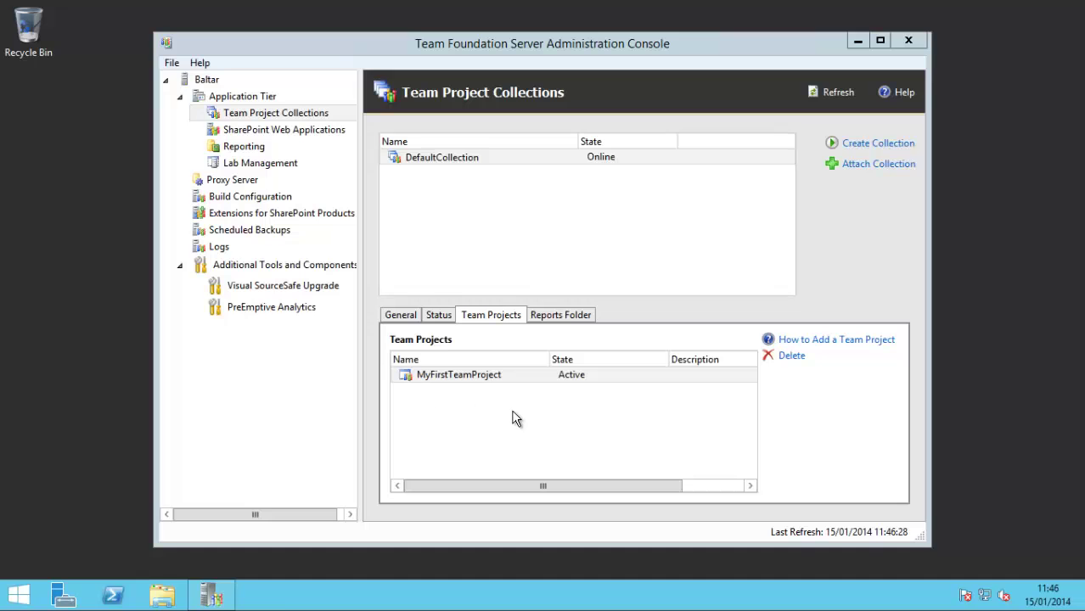
pyautogui.click(257, 34)
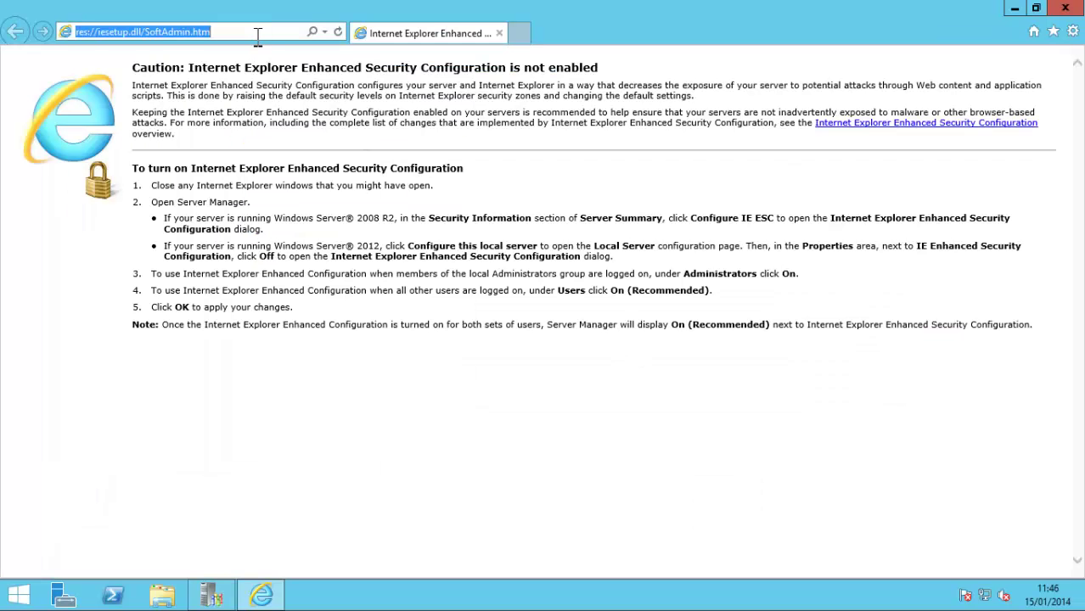
# Step: Load the TFS web portal at baltar:8080/tfs
pyautogui.write('baltar:8080/')
pyautogui.press('Return')
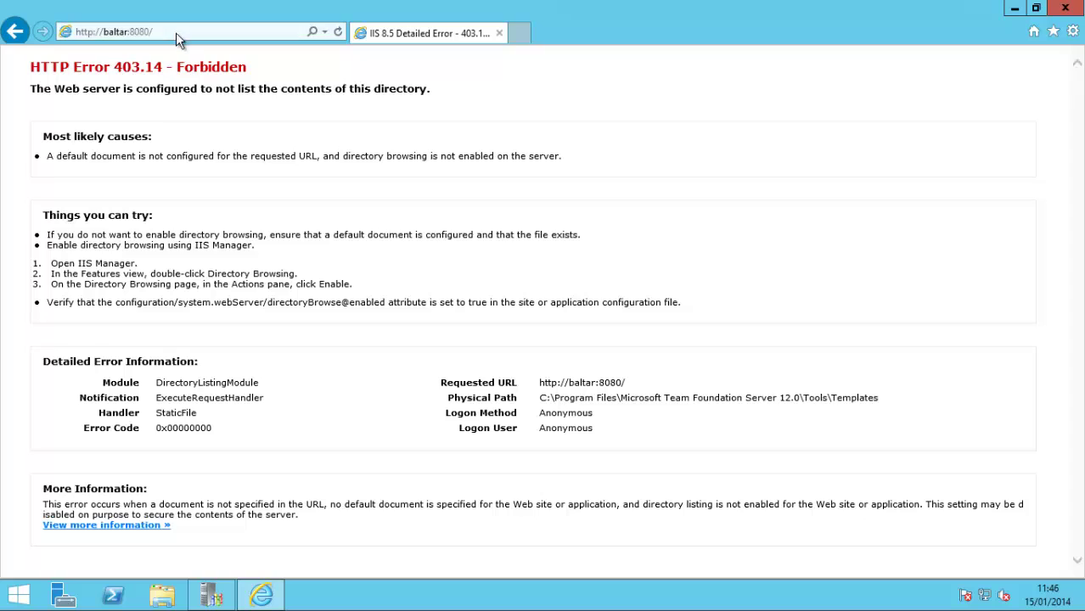
pyautogui.click(196, 32)
pyautogui.click(213, 31)
pyautogui.write('tfs')
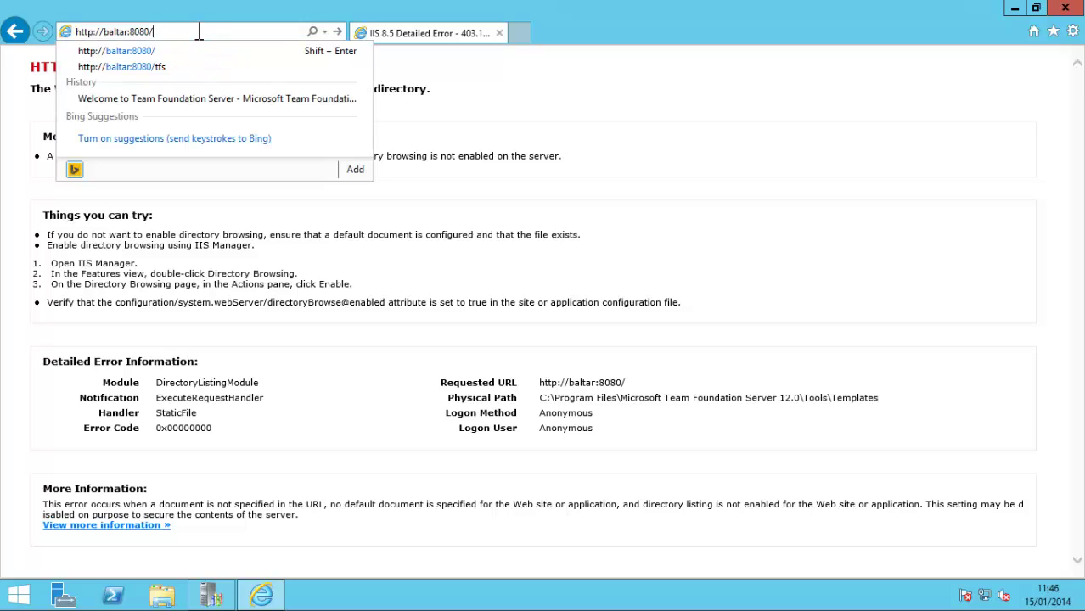
pyautogui.press('Return')
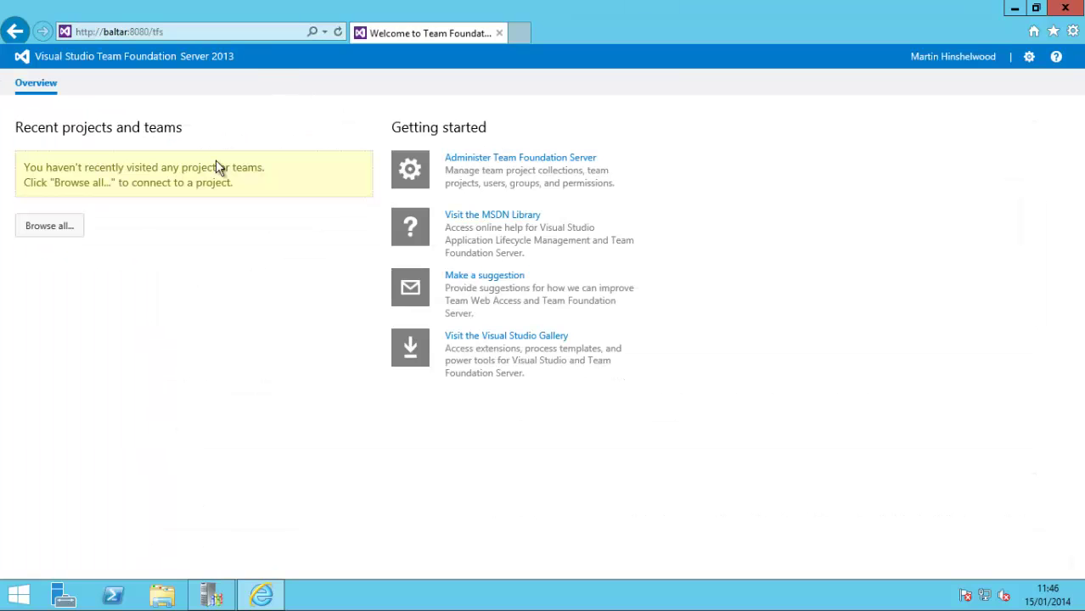
# Step: Browse the server's projects and navigate to the MyFirstTeamProject team home page
pyautogui.click(36, 227)
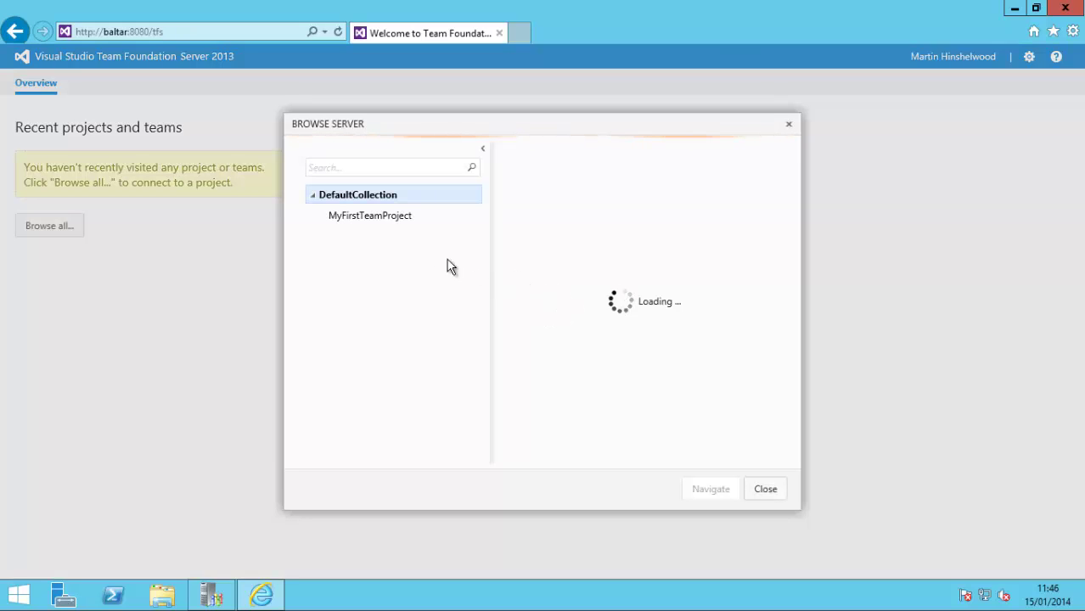
pyautogui.click(383, 216)
pyautogui.click(710, 493)
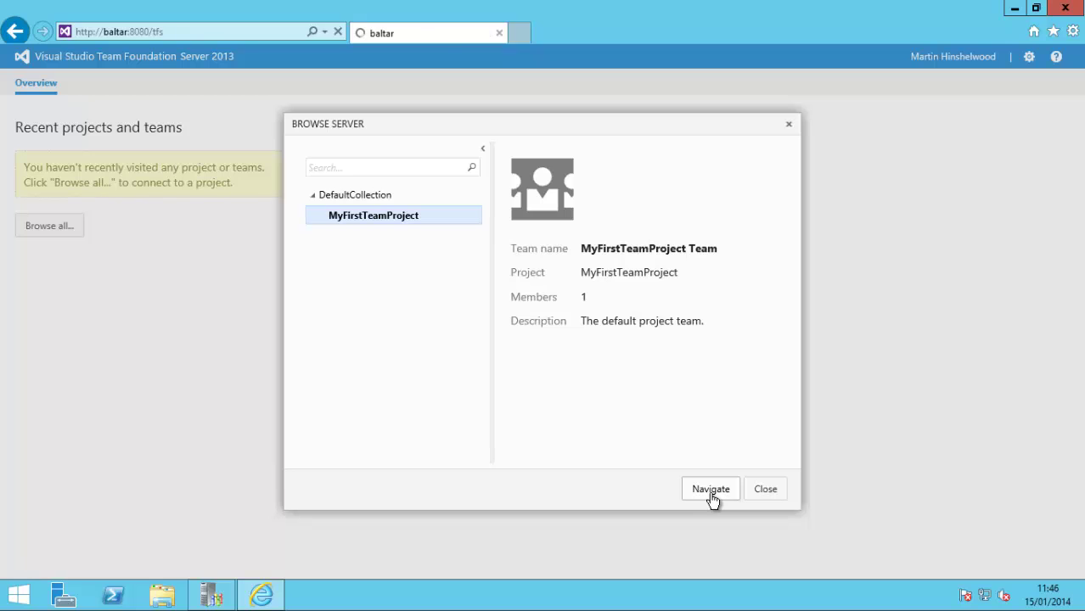